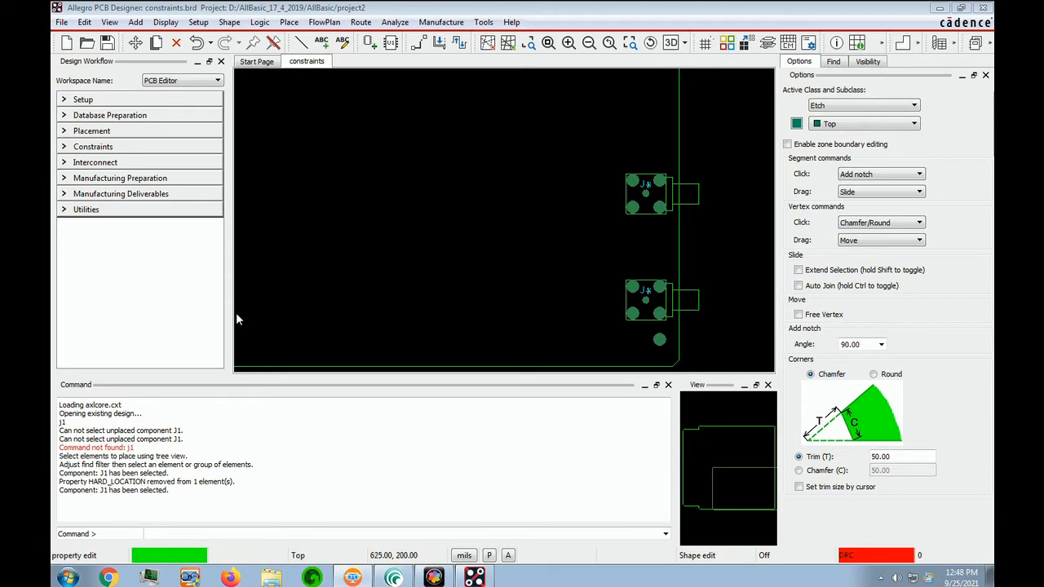
Start editing properties and select component J1 by name as Comp (or Pin), dismissing its property report.
click(88, 25)
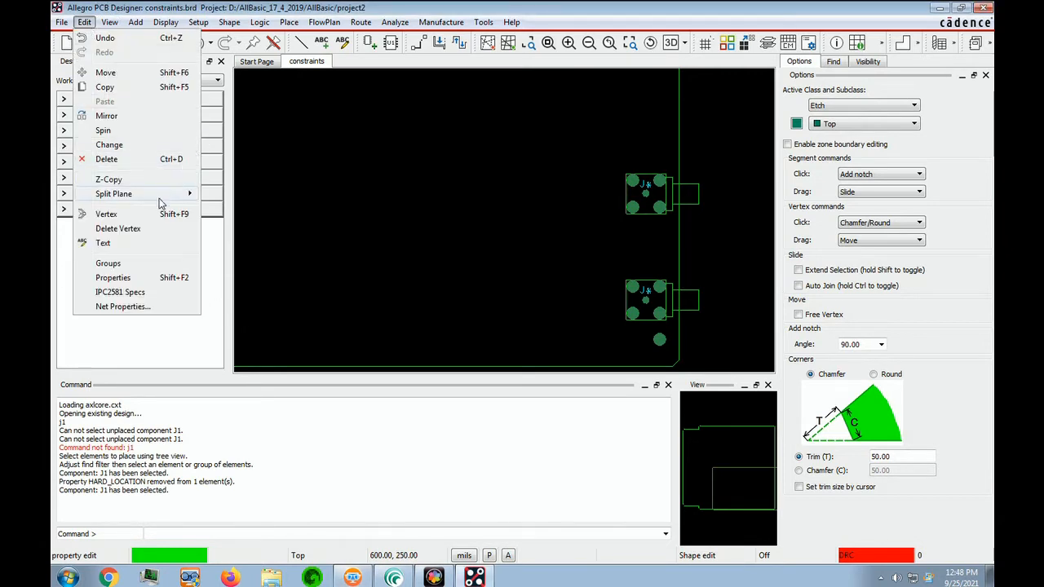
click(122, 278)
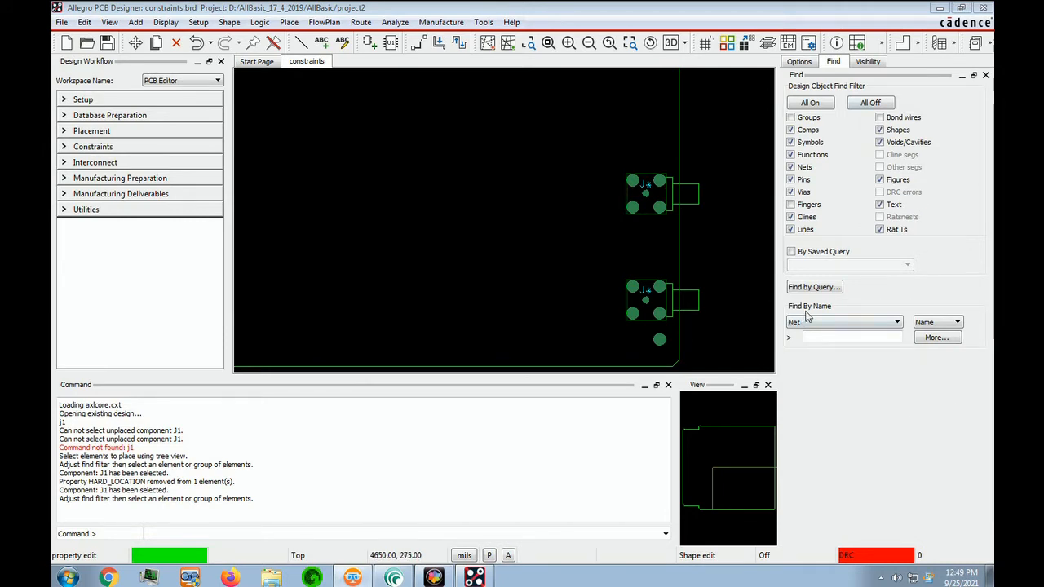
click(900, 322)
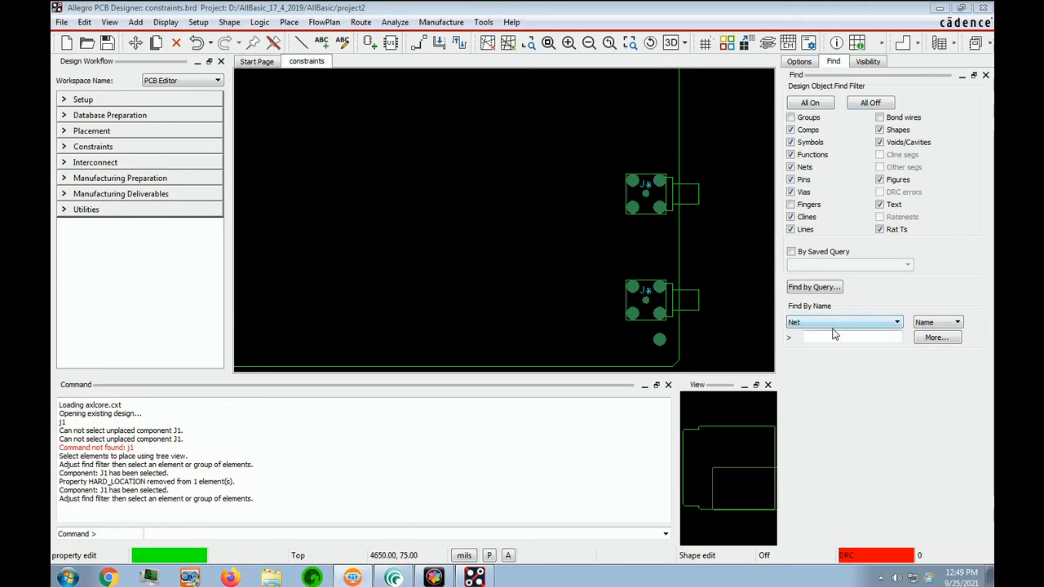
click(898, 323)
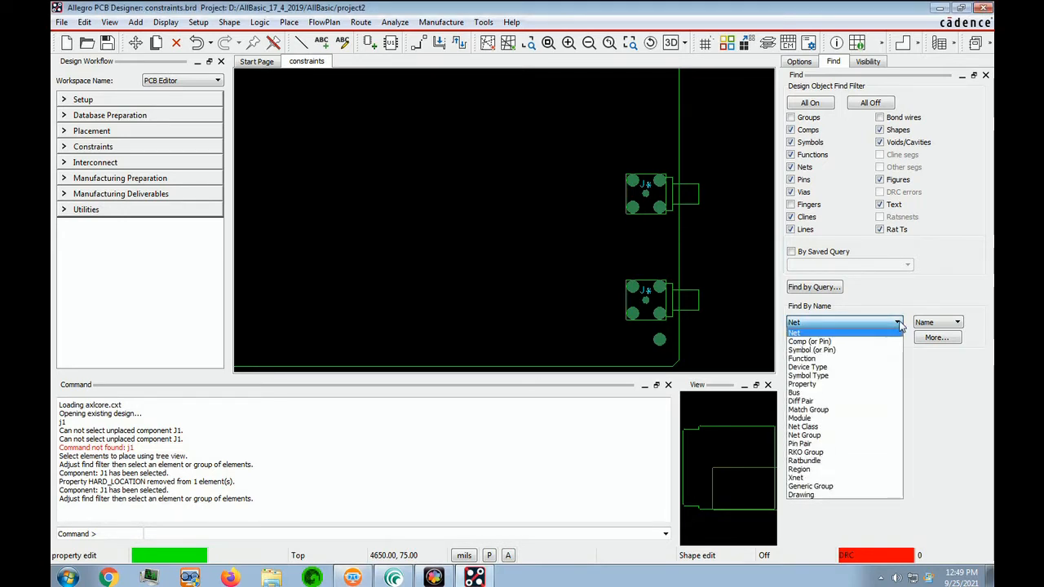
click(821, 342)
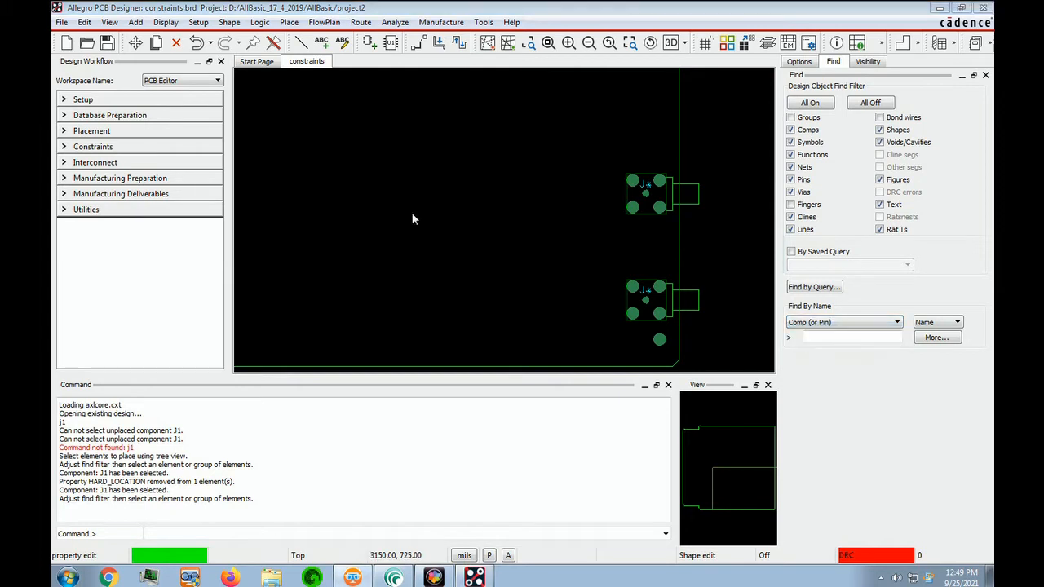
click(844, 342)
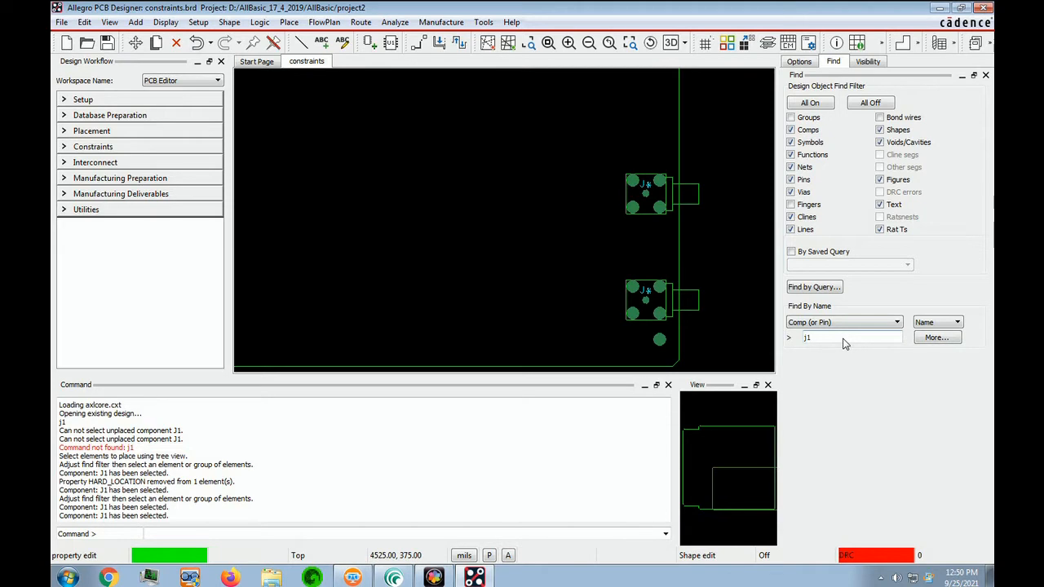
key(Return)
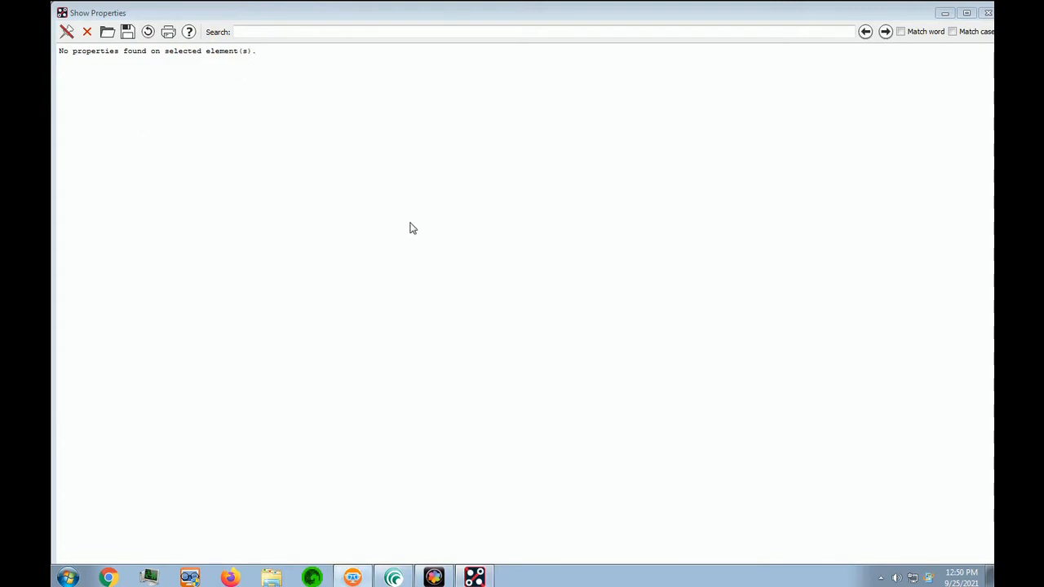
click(985, 15)
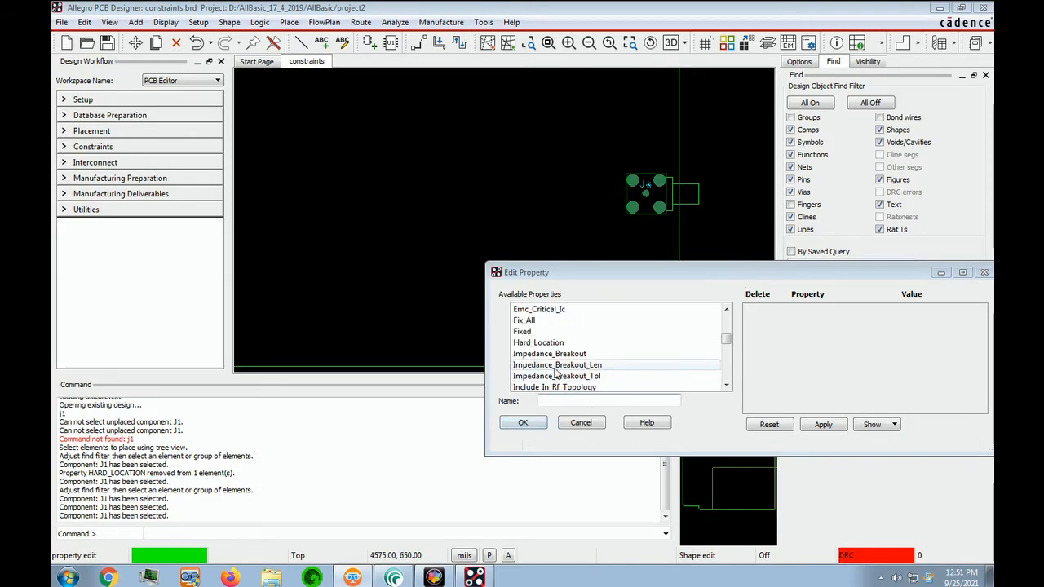
Add the Fixed and No_Route properties with value True to component J1, apply them and dismiss the property report.
click(526, 331)
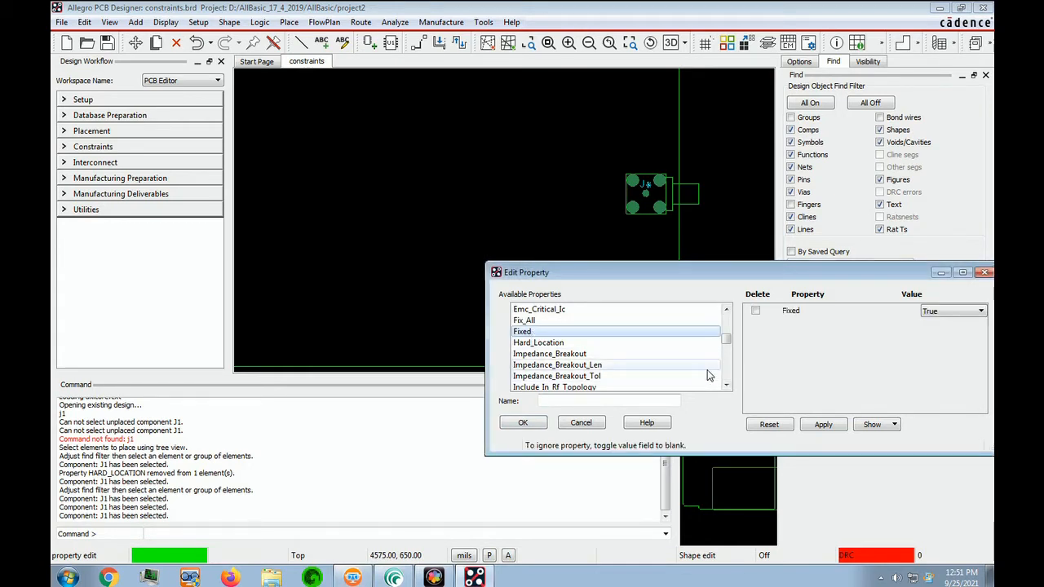
drag(725, 343, 726, 357)
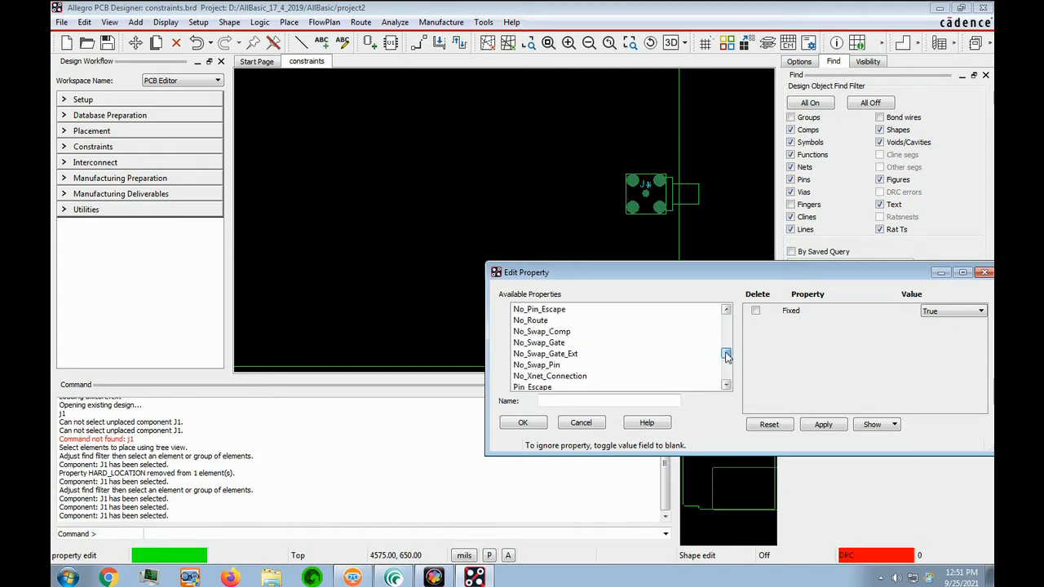
click(523, 321)
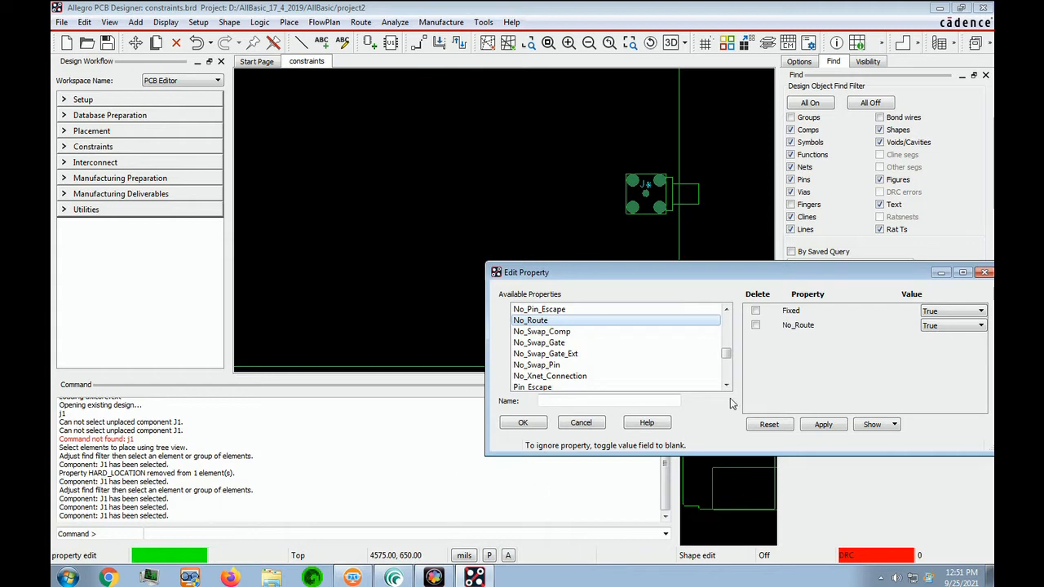
click(823, 425)
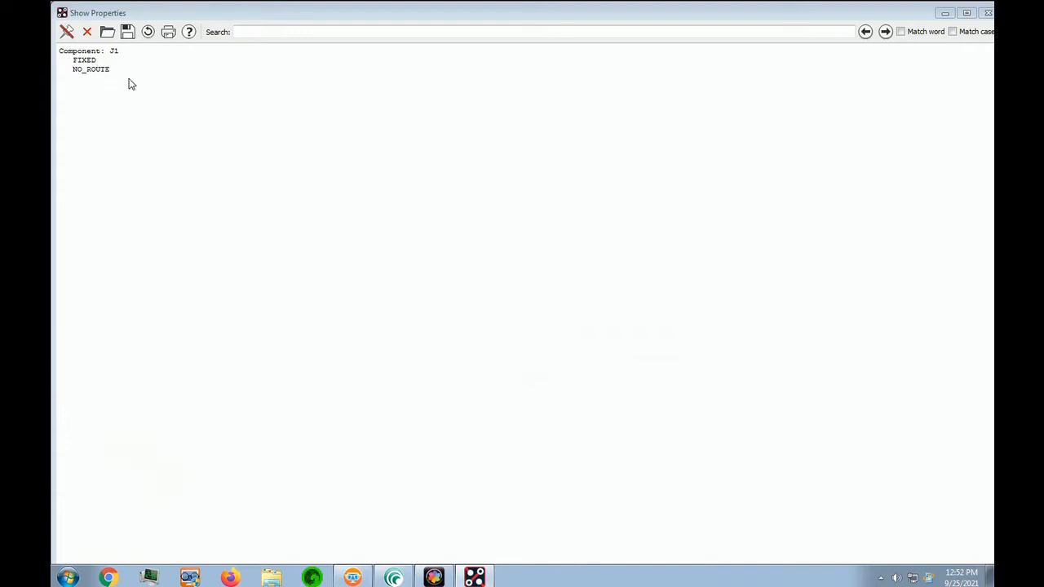
click(987, 13)
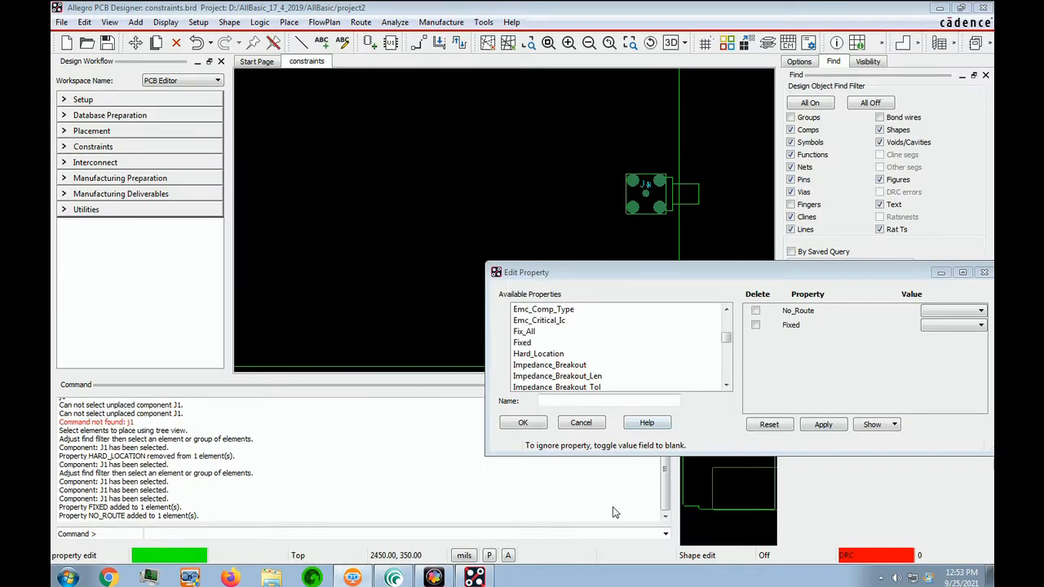
Add the Hard_Location property to J1, set Fixed and No_Route to True as well, and accept the property edits.
click(538, 354)
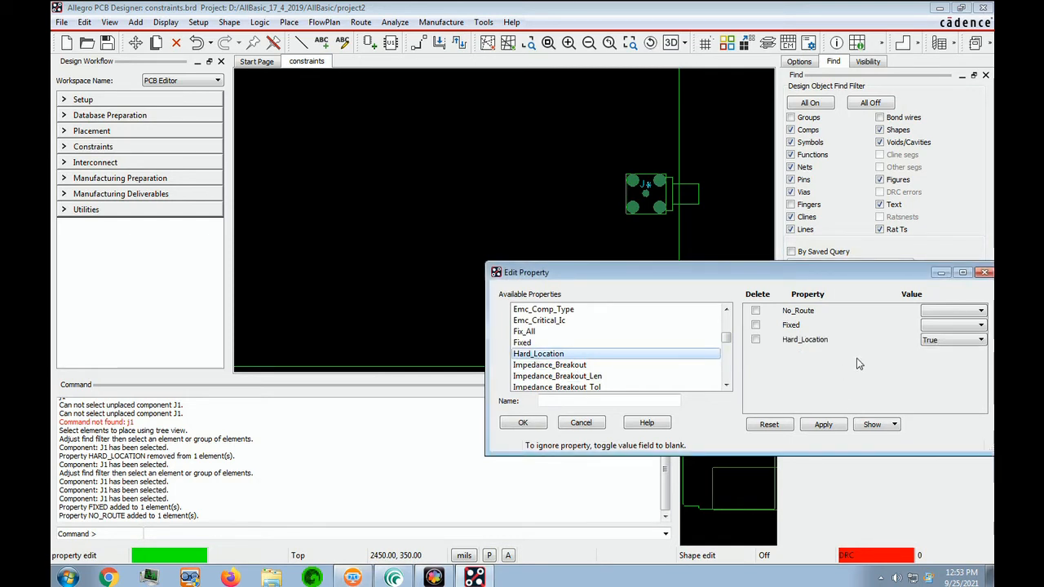
click(830, 423)
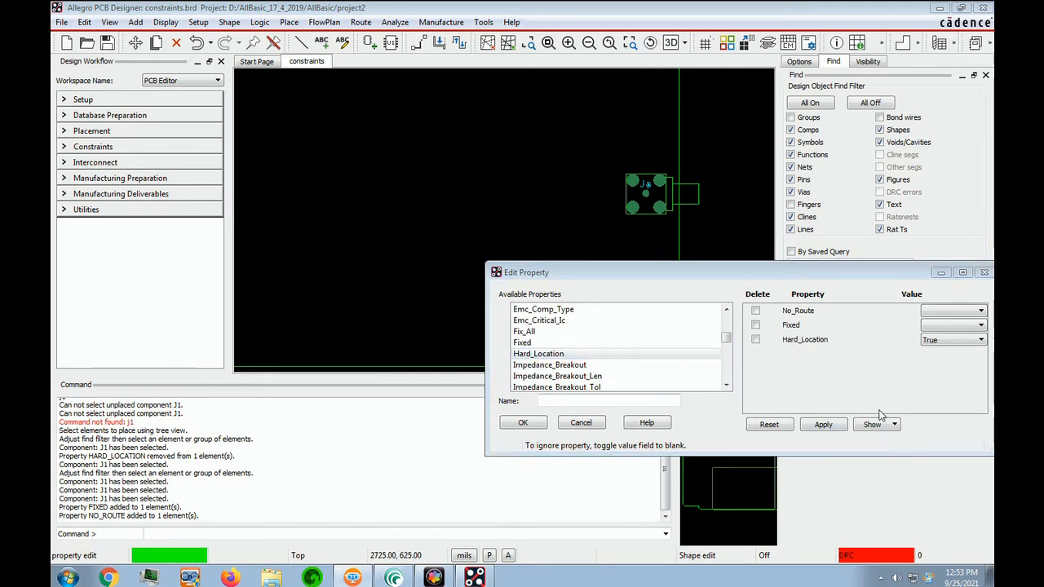
click(968, 328)
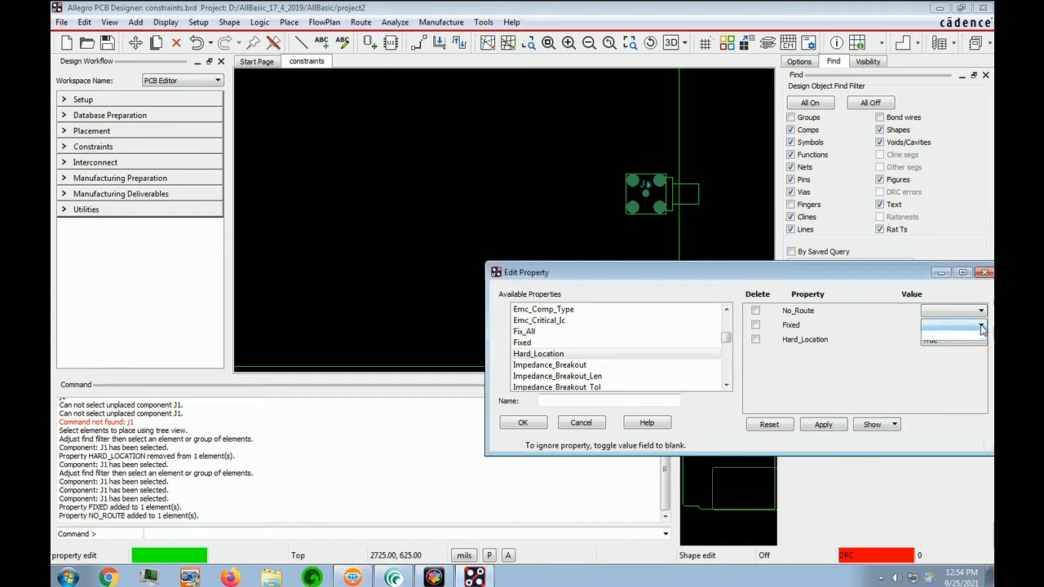
click(969, 336)
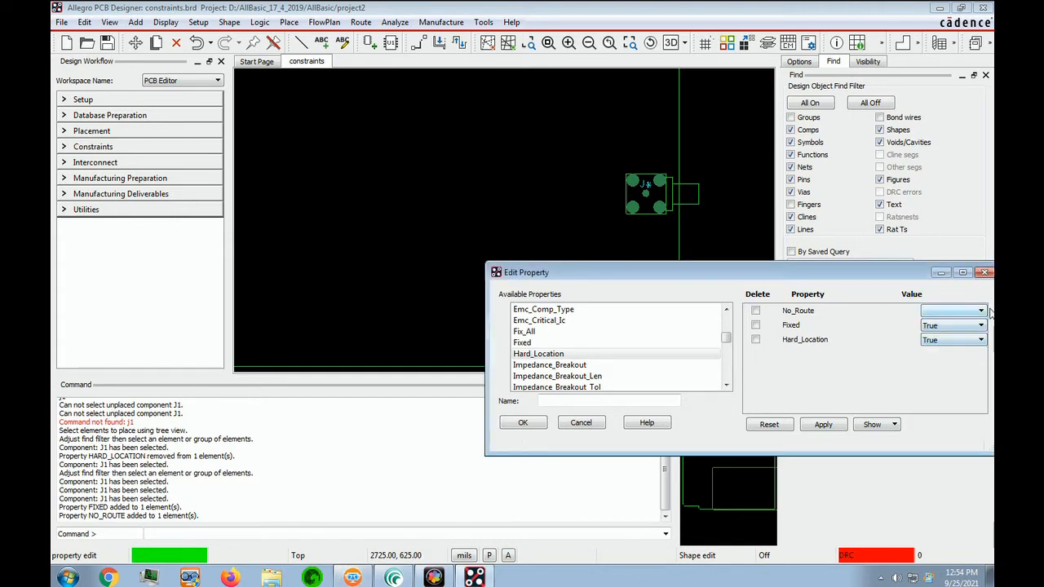
click(980, 312)
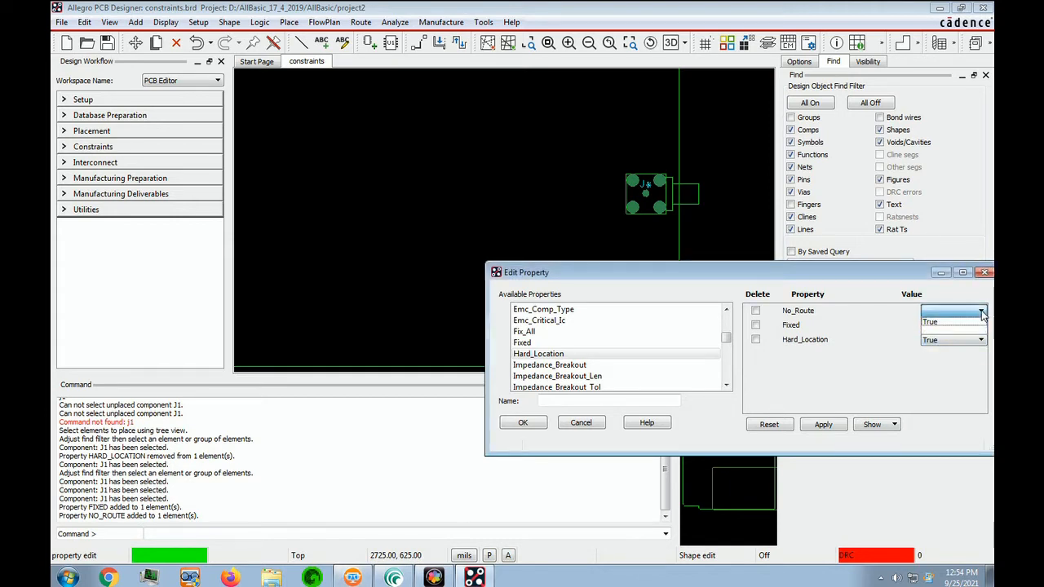
click(934, 322)
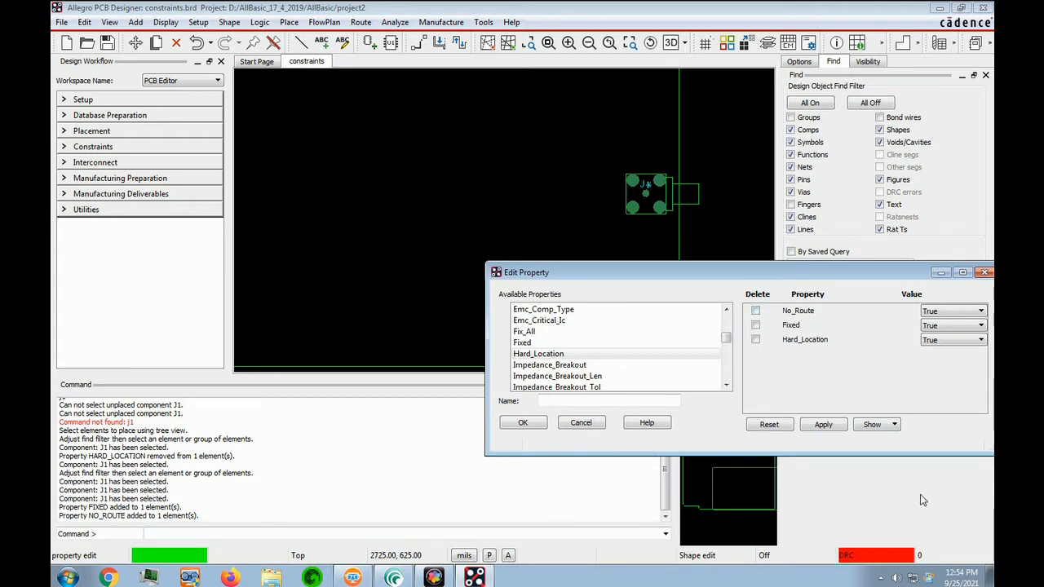
click(410, 215)
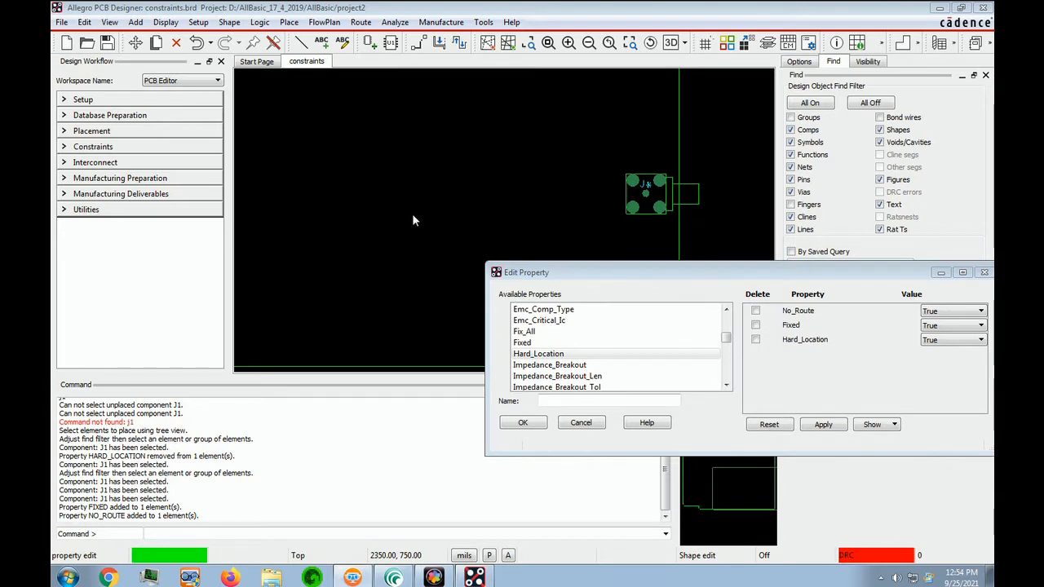
drag(538, 272, 394, 287)
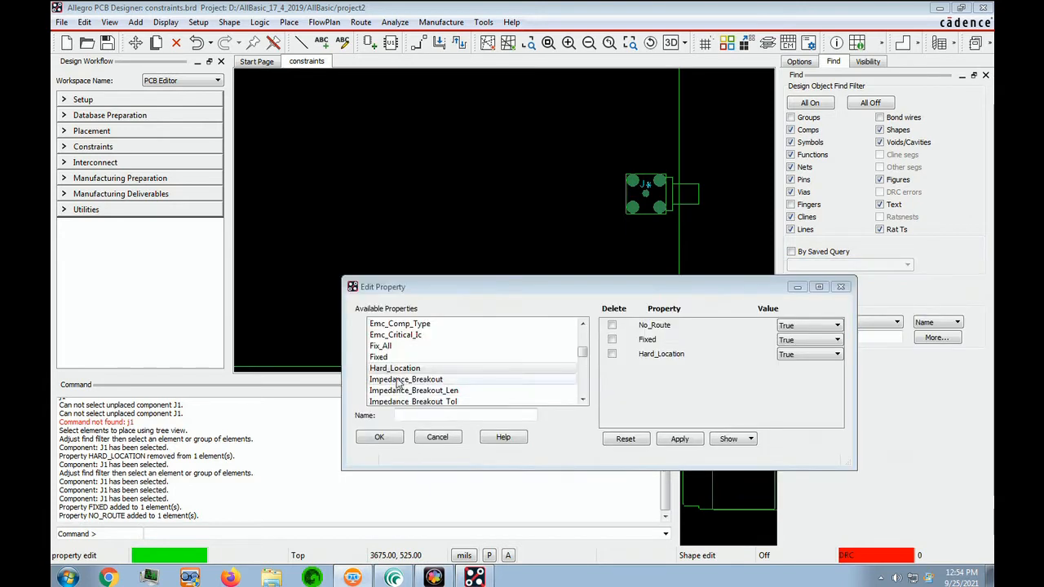
click(381, 438)
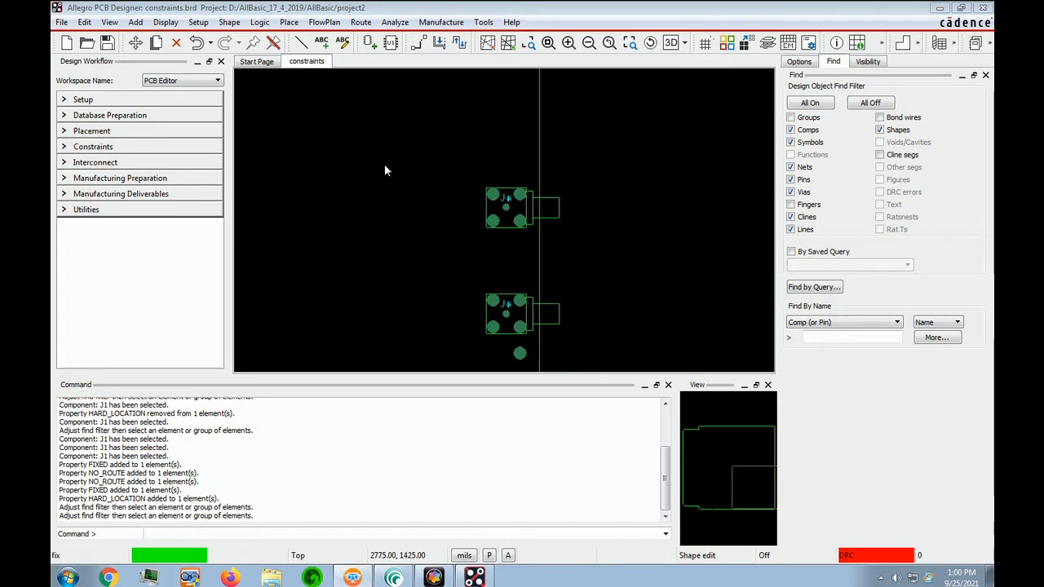
Fix the two BNC connector symbols and the board outline symbol in place.
click(254, 45)
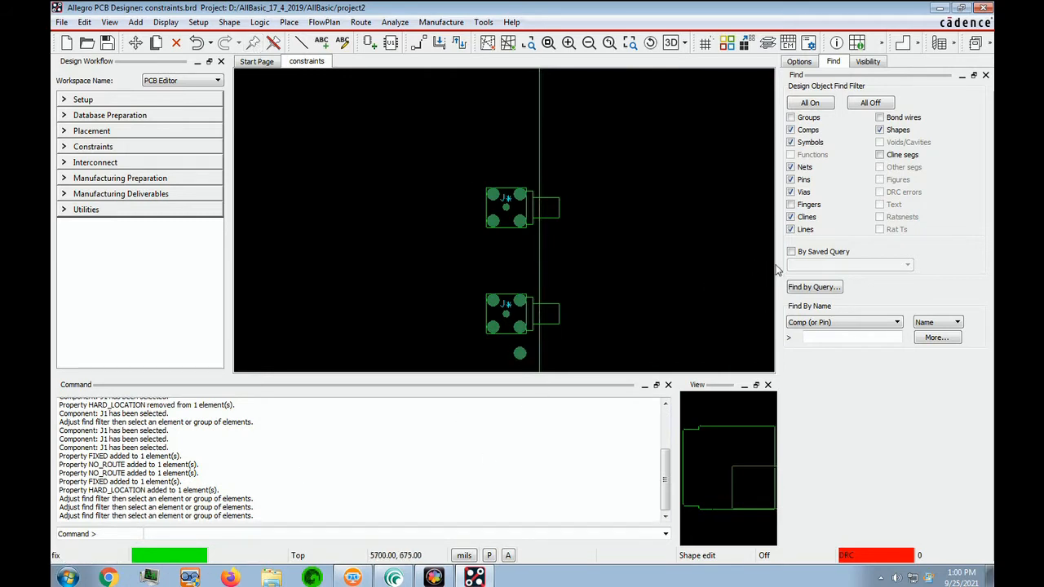
click(494, 228)
click(487, 225)
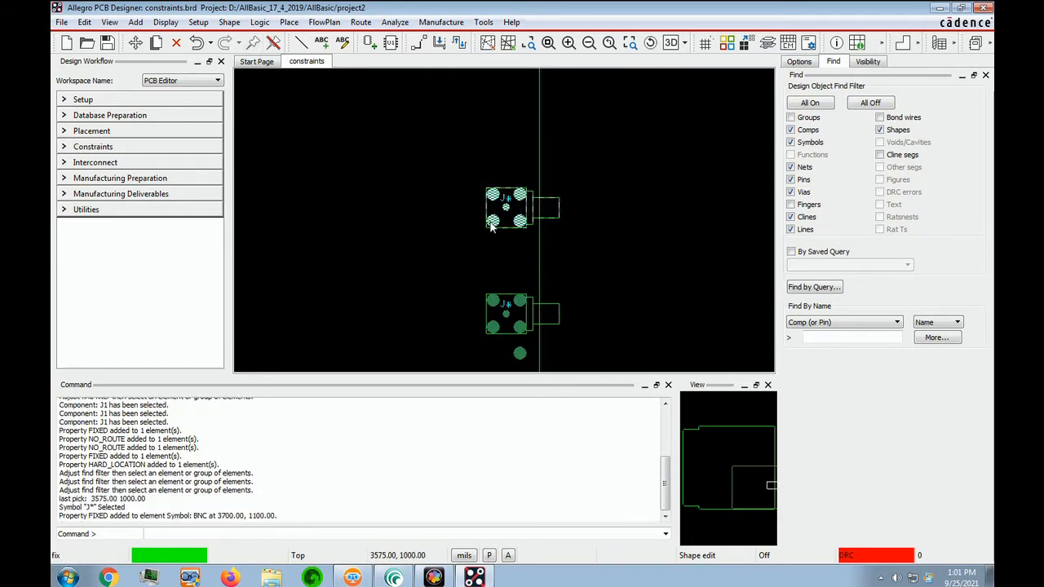
click(501, 318)
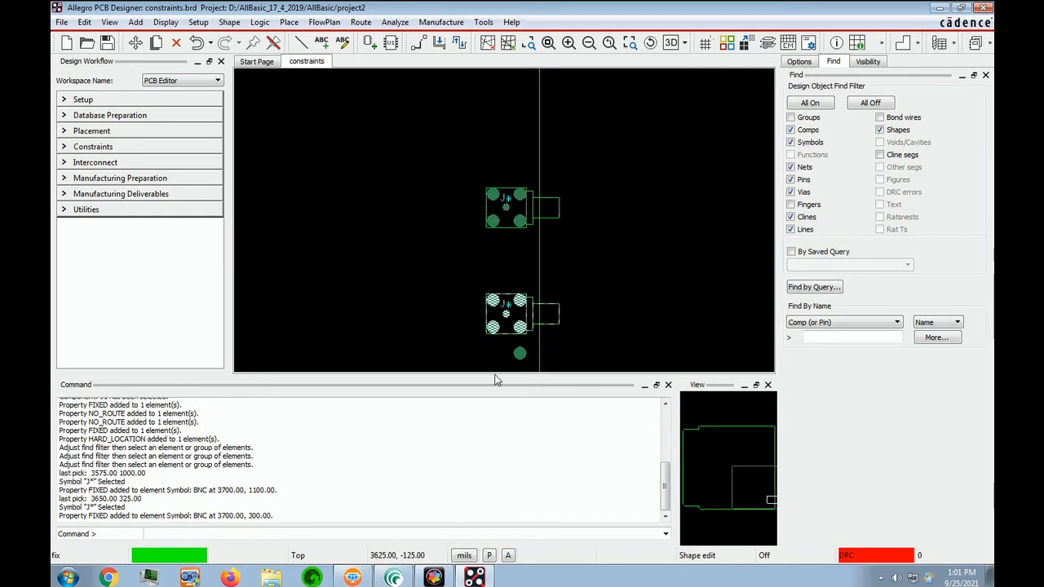
click(536, 261)
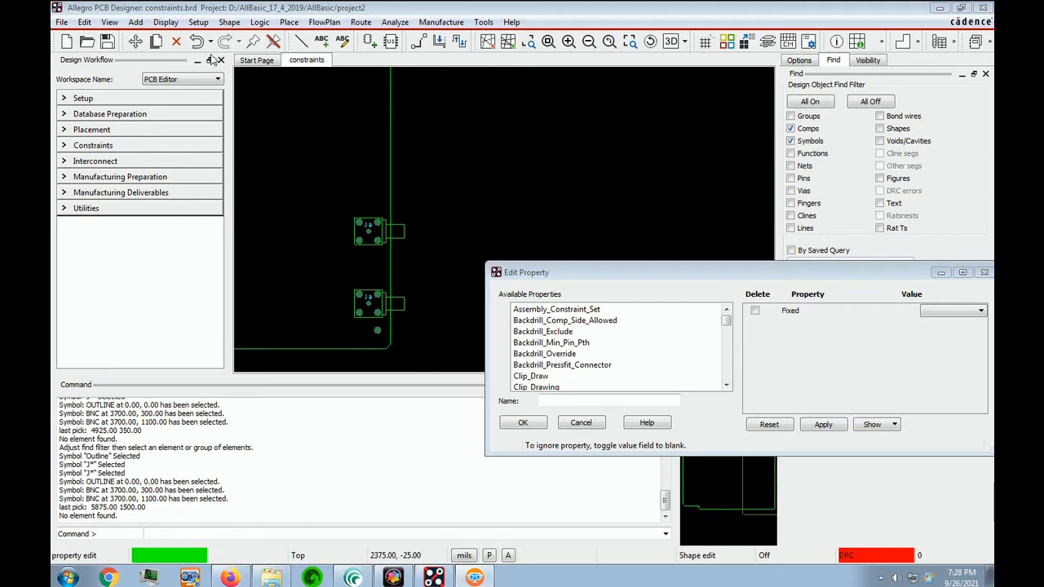
Select both BNC connectors and the board outline for property editing and review their assigned properties.
click(84, 22)
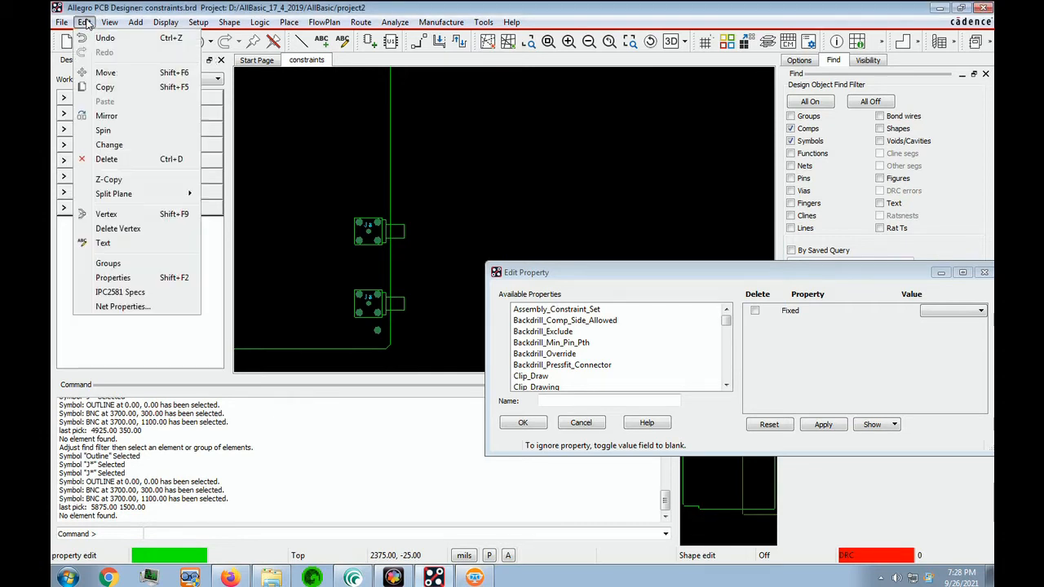
click(114, 278)
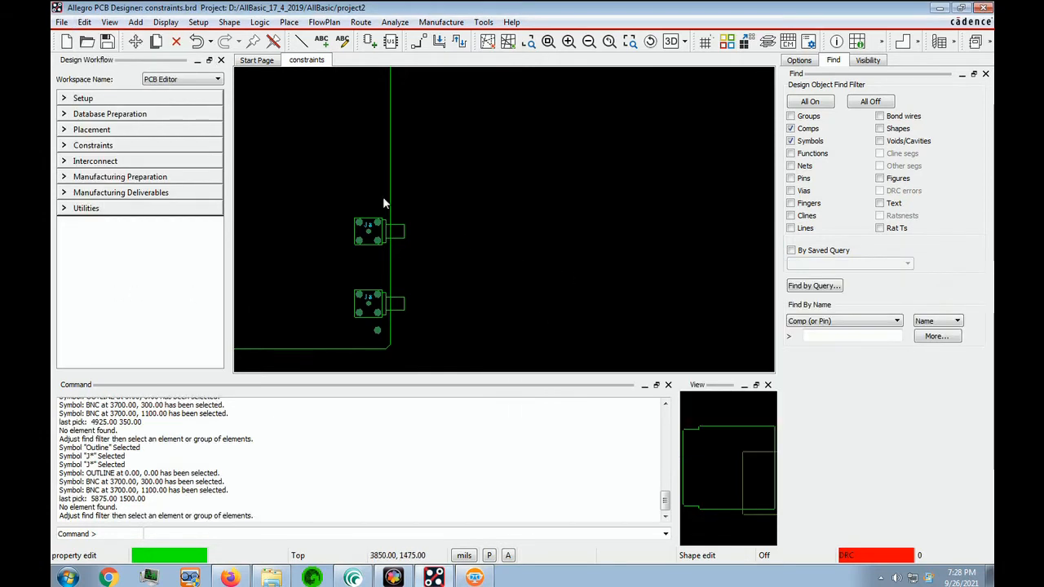
drag(284, 176, 475, 365)
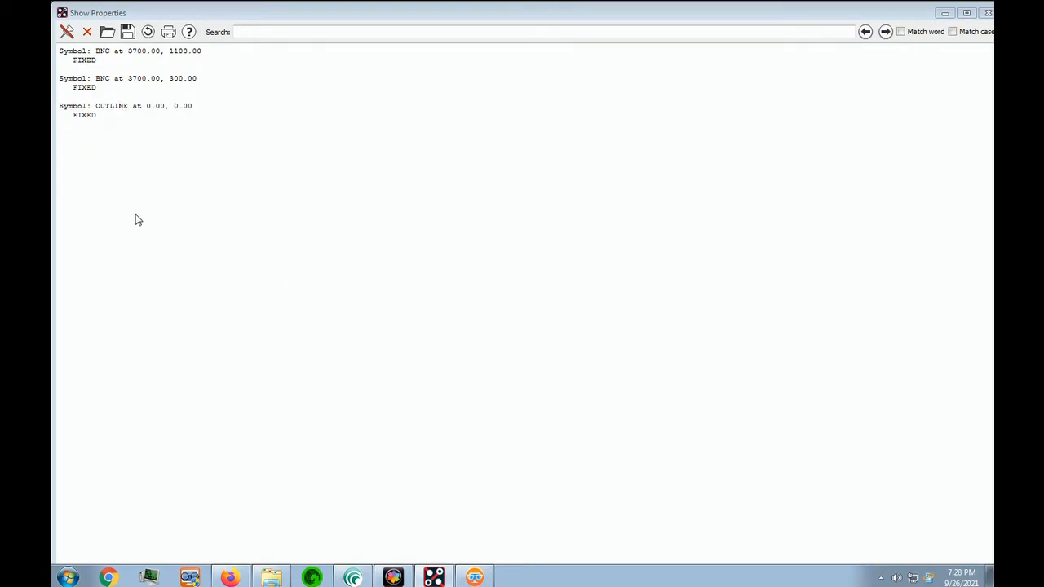
click(985, 13)
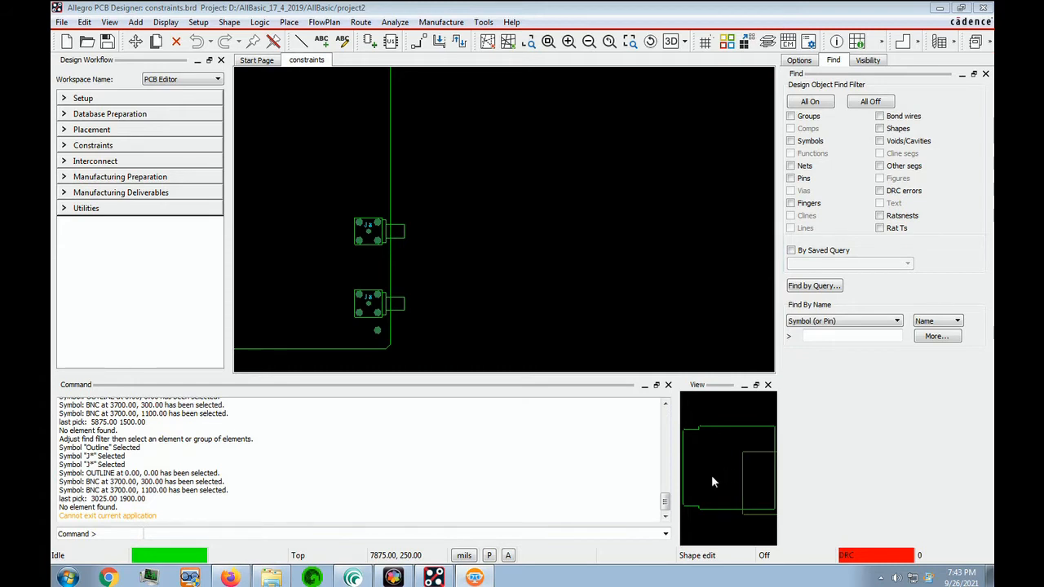
Open the Constraint Manager and show the General worksheet of the Component Properties.
click(198, 22)
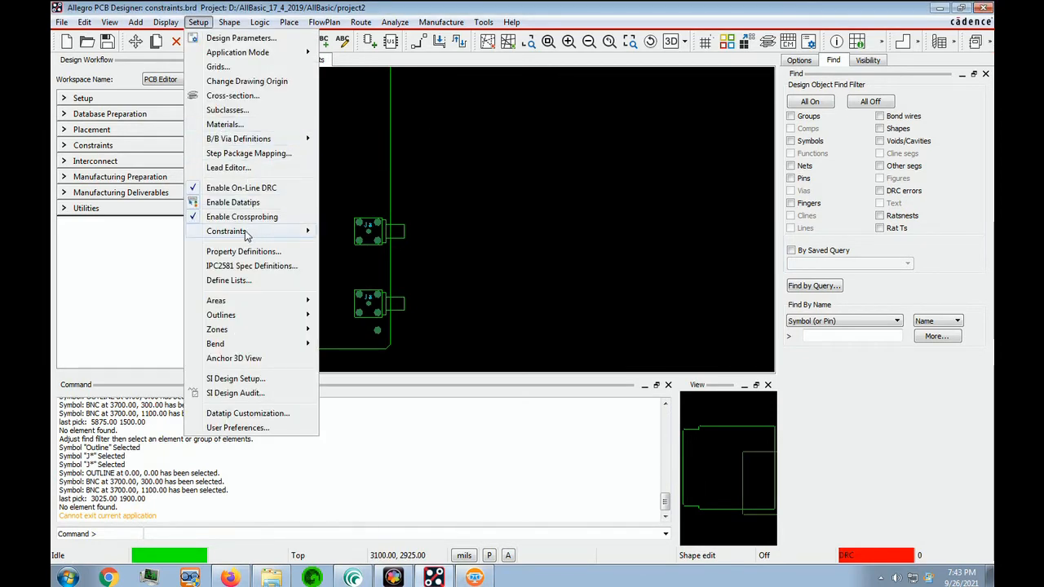
mouse_move(261, 232)
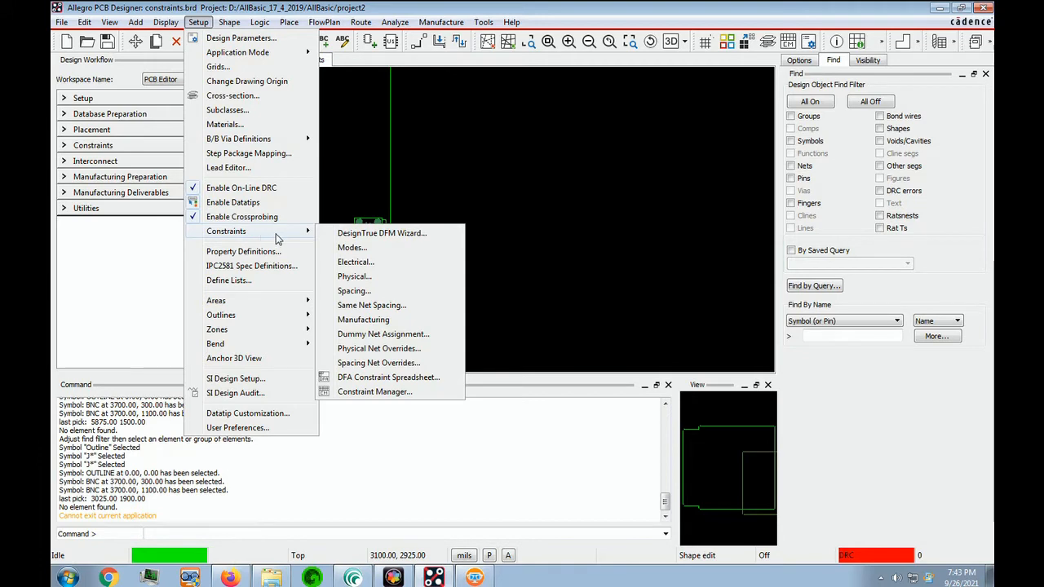
click(371, 392)
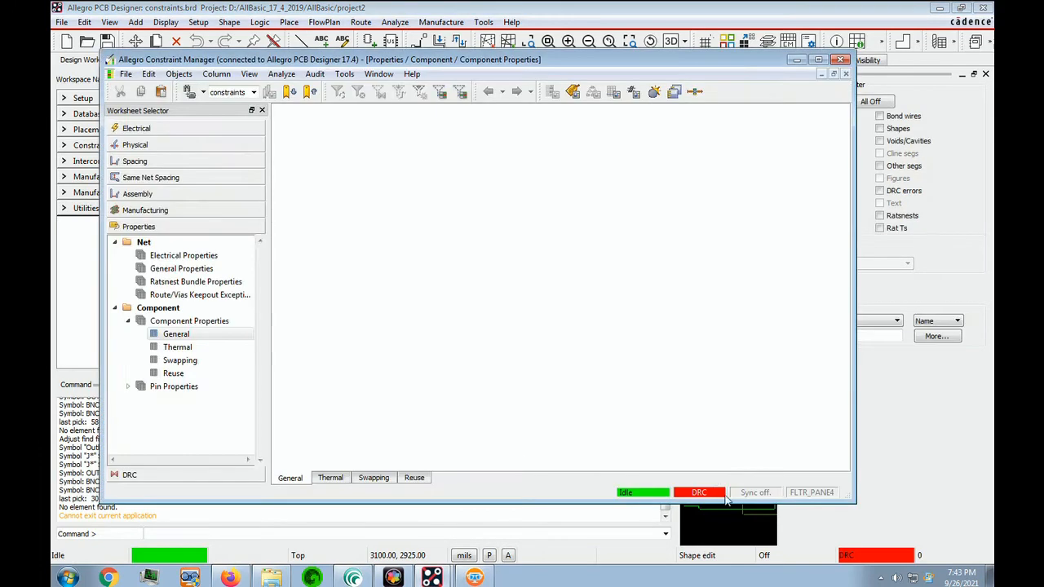
click(128, 321)
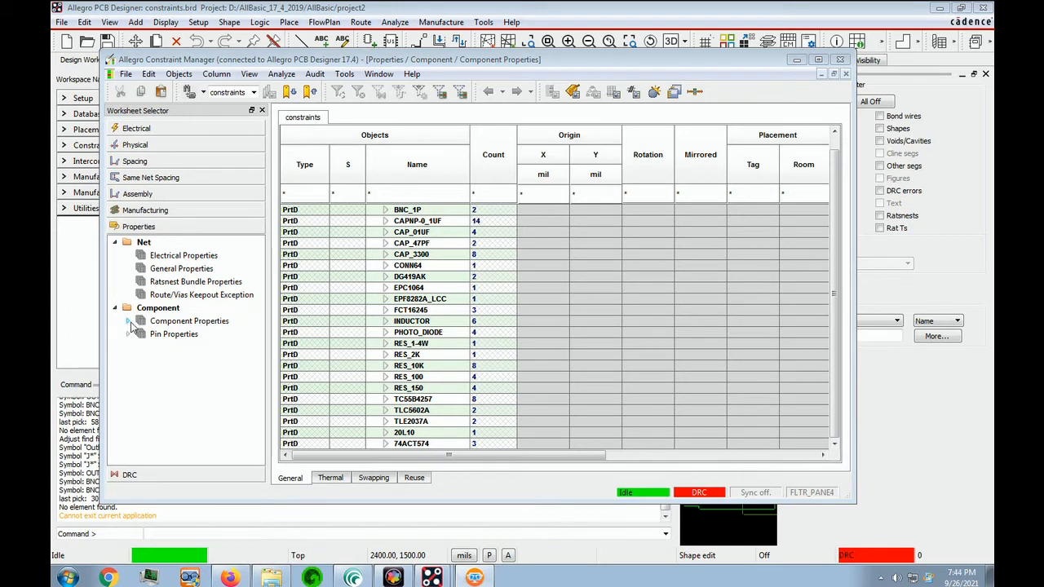
click(129, 321)
click(176, 334)
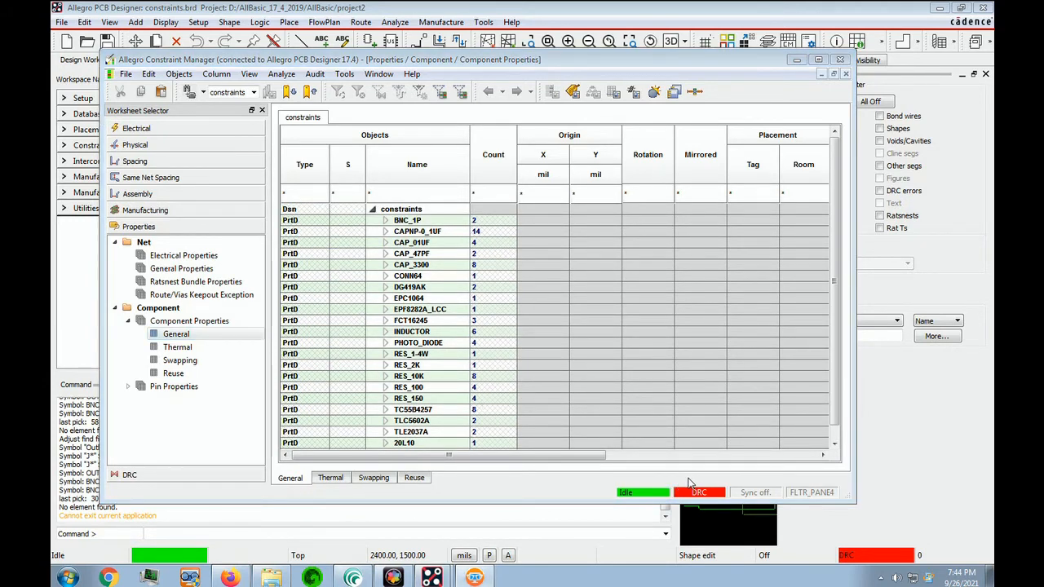
Filter the component names by p* to locate the PHOTO_DIODE part, and restore the unfiltered list.
click(367, 194)
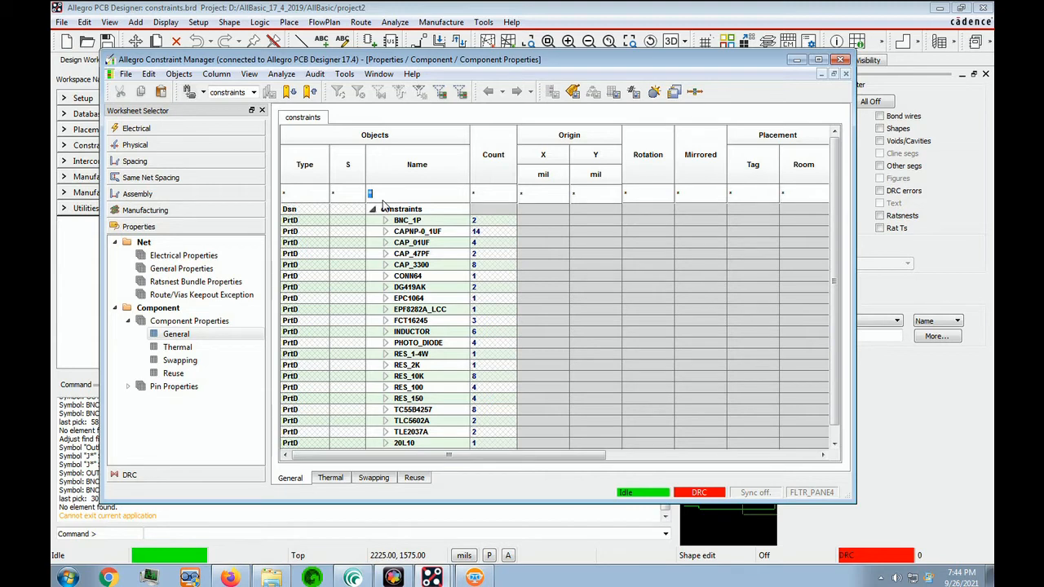
text(p)
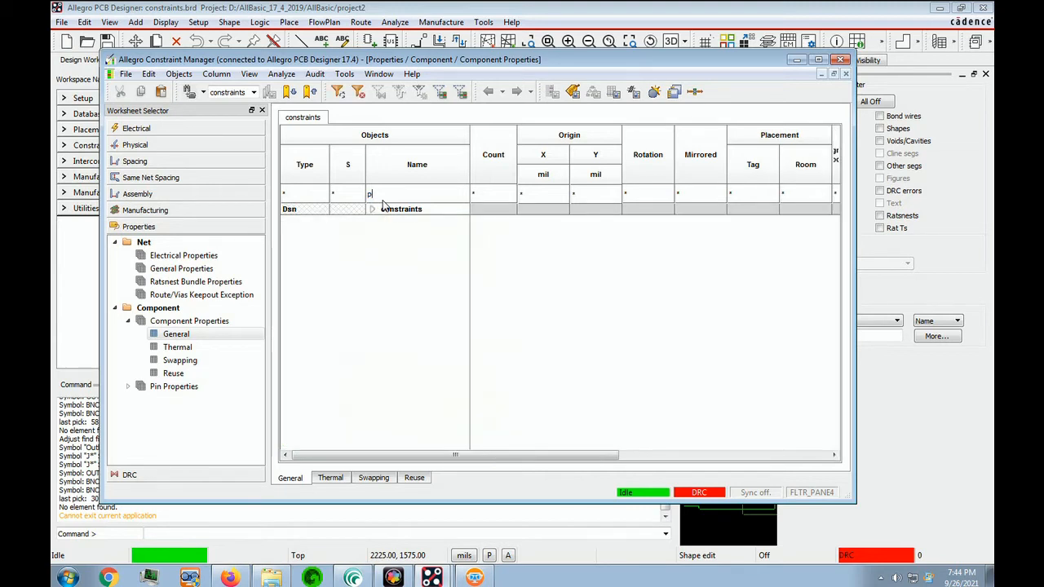
text(*)
click(373, 209)
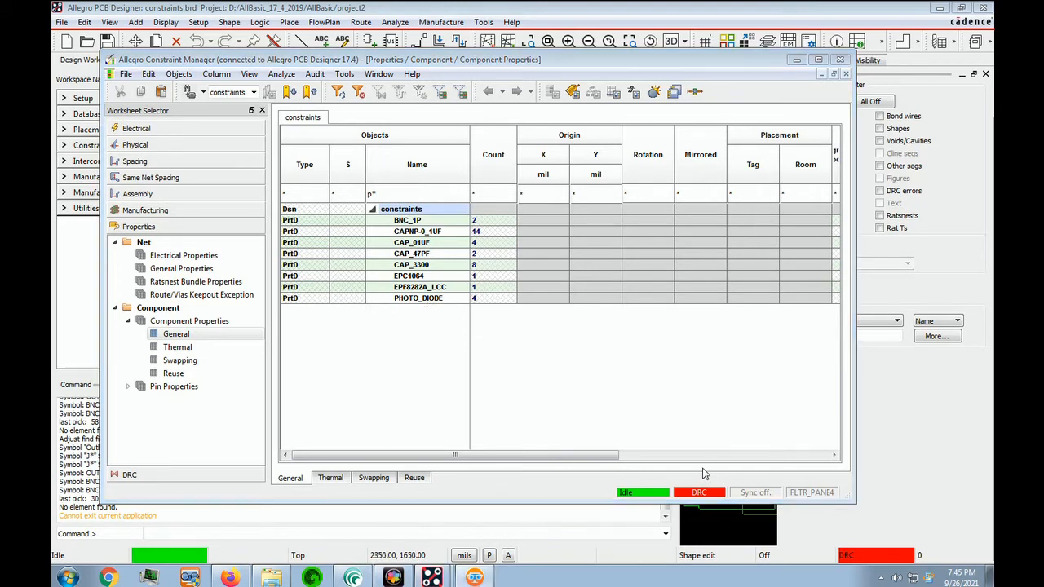
click(398, 297)
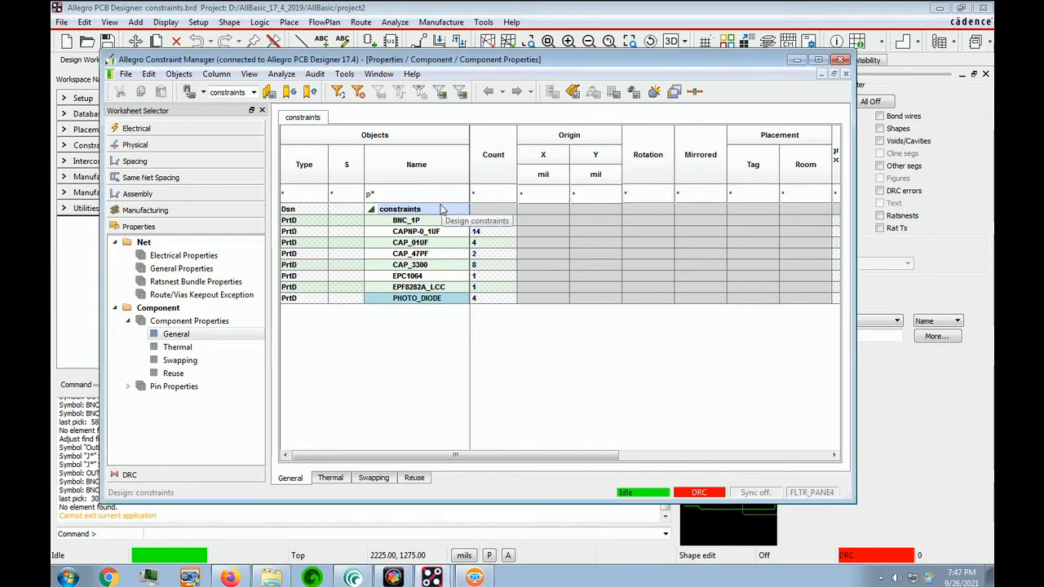
key(BackSpace)
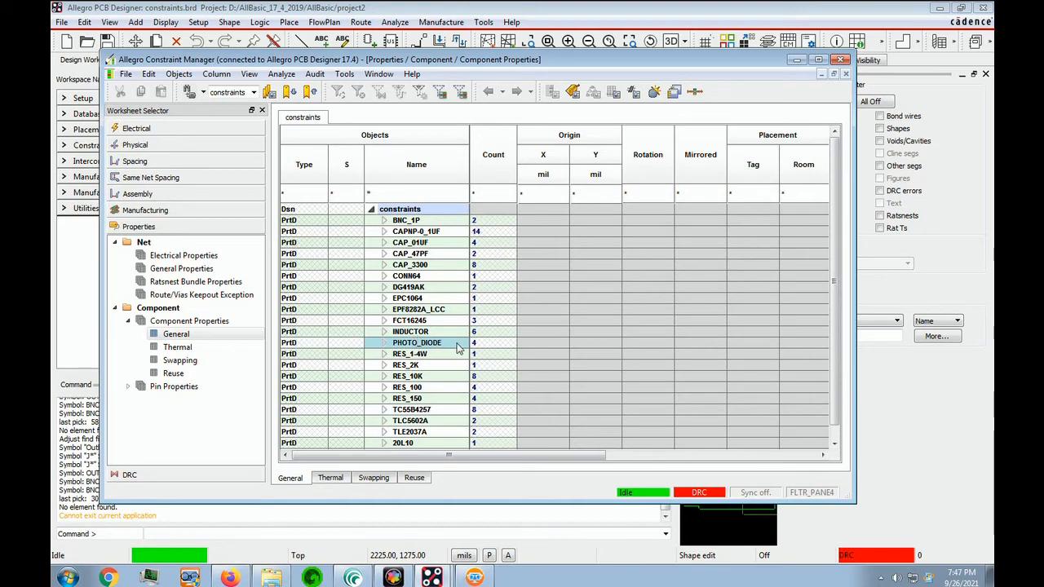
Expand the PHOTO_DIODE part and set the Room placement property of D1 through D4 to LED.
click(386, 343)
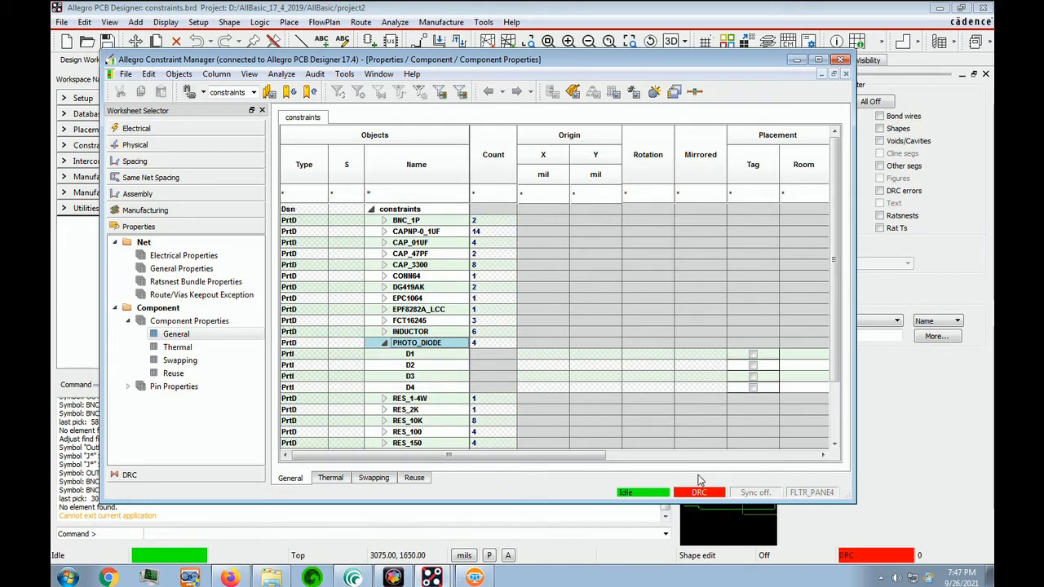
click(594, 376)
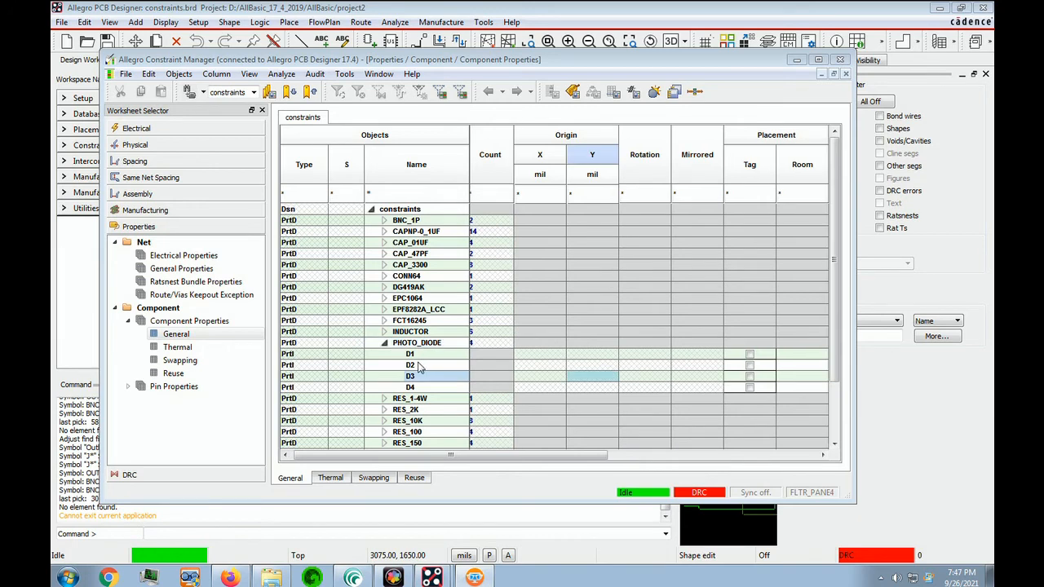
drag(802, 360, 809, 389)
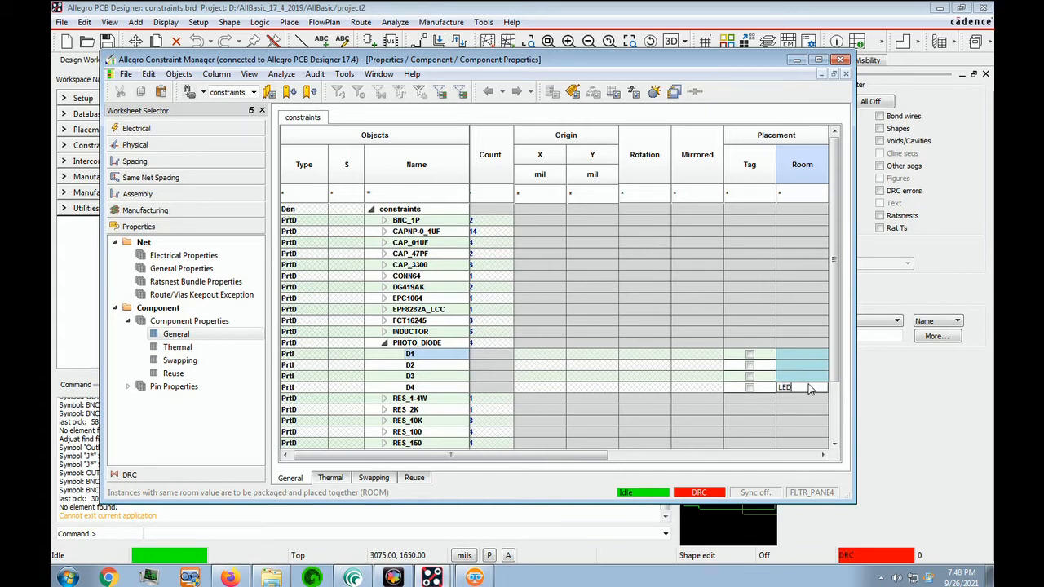
key(Return)
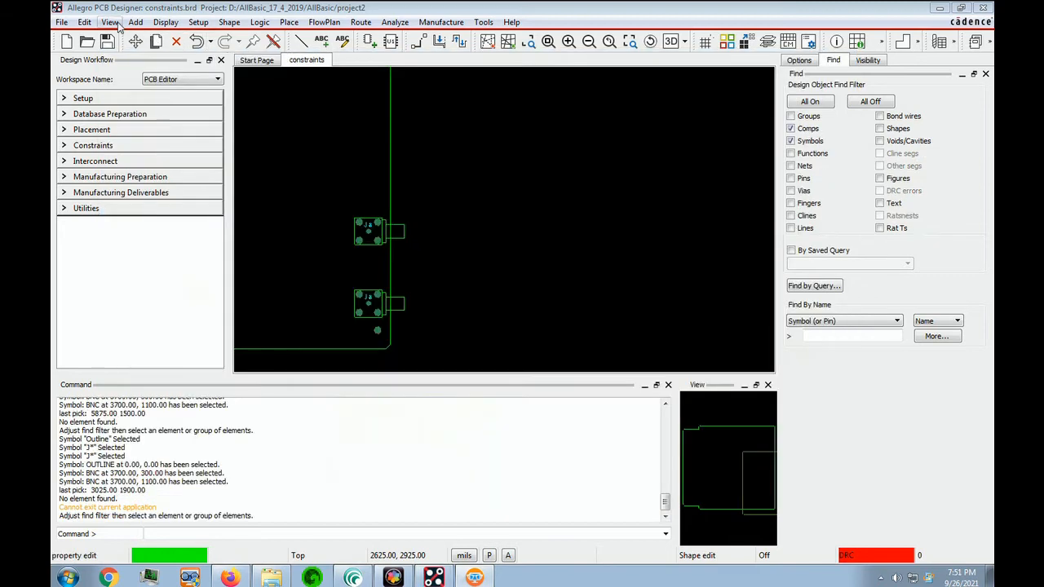
Start property editing in the board editor and select the VCC net by name.
click(84, 22)
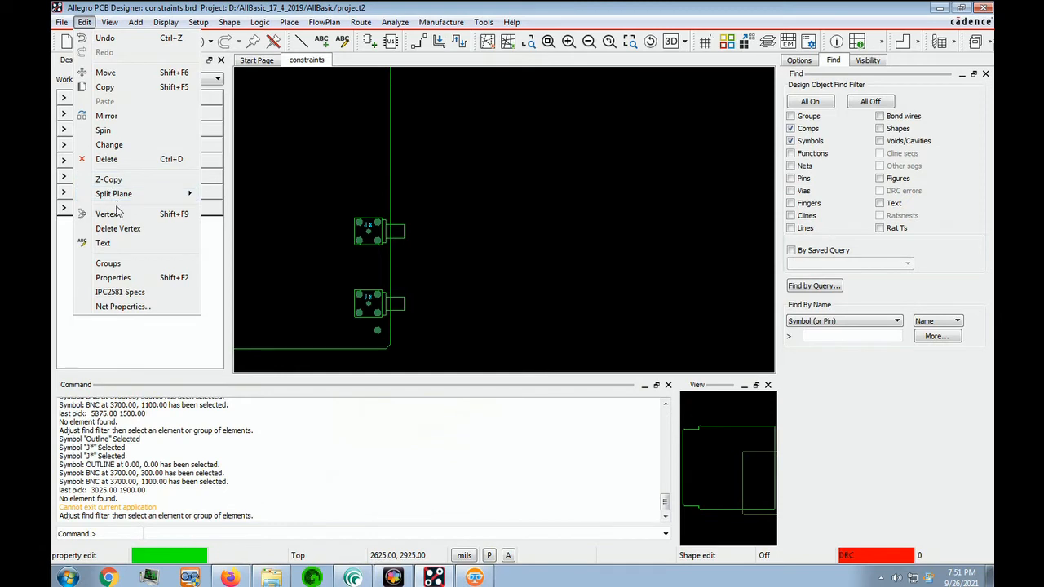
click(139, 278)
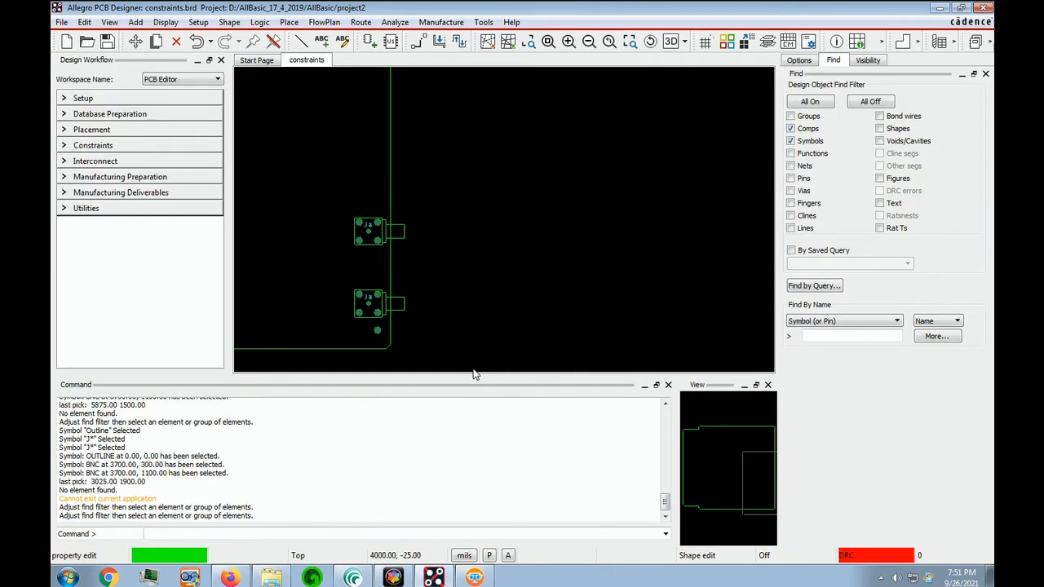
click(897, 321)
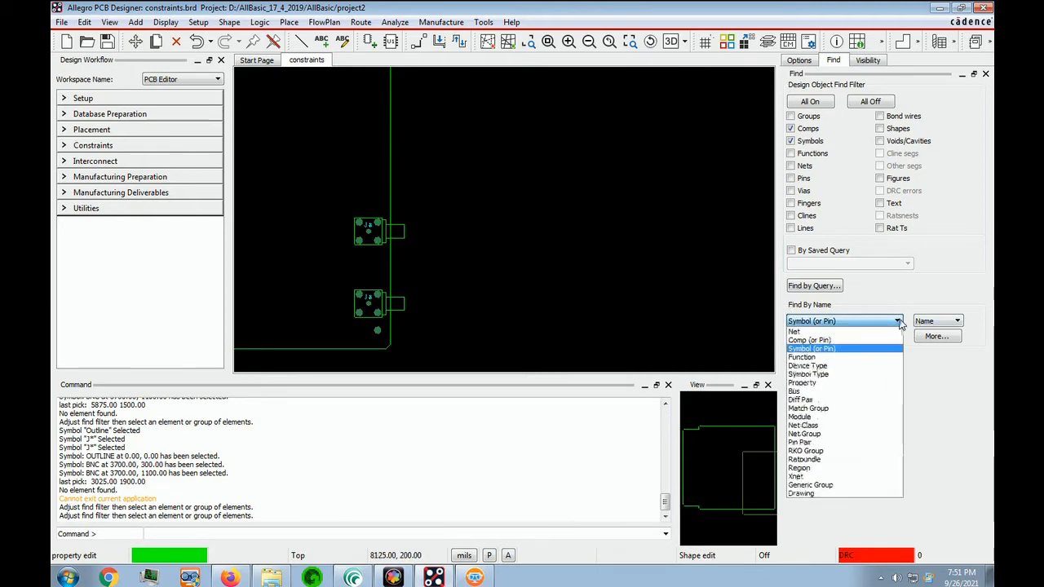
click(797, 332)
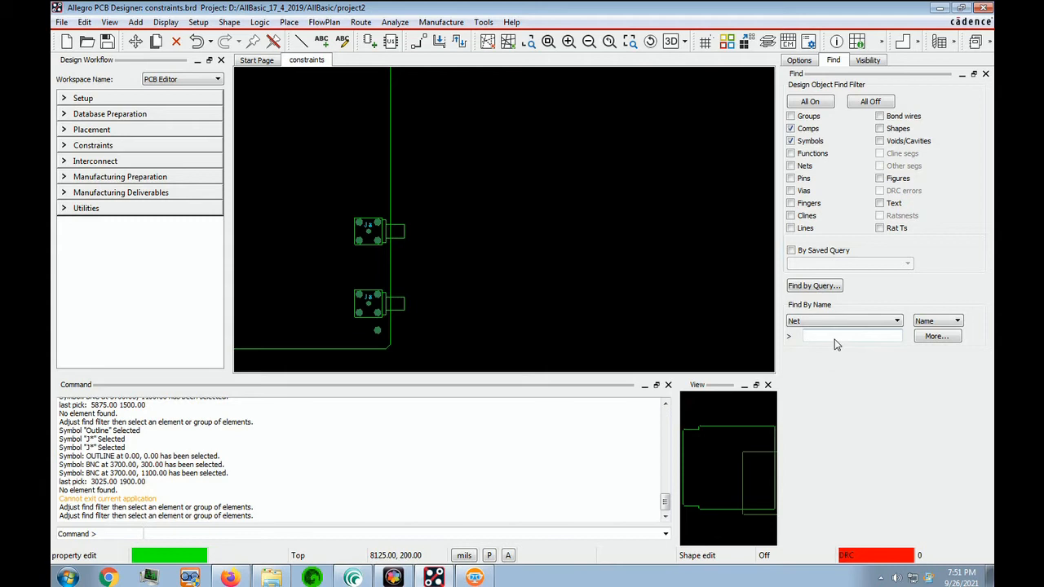
text(vcc)
key(Return)
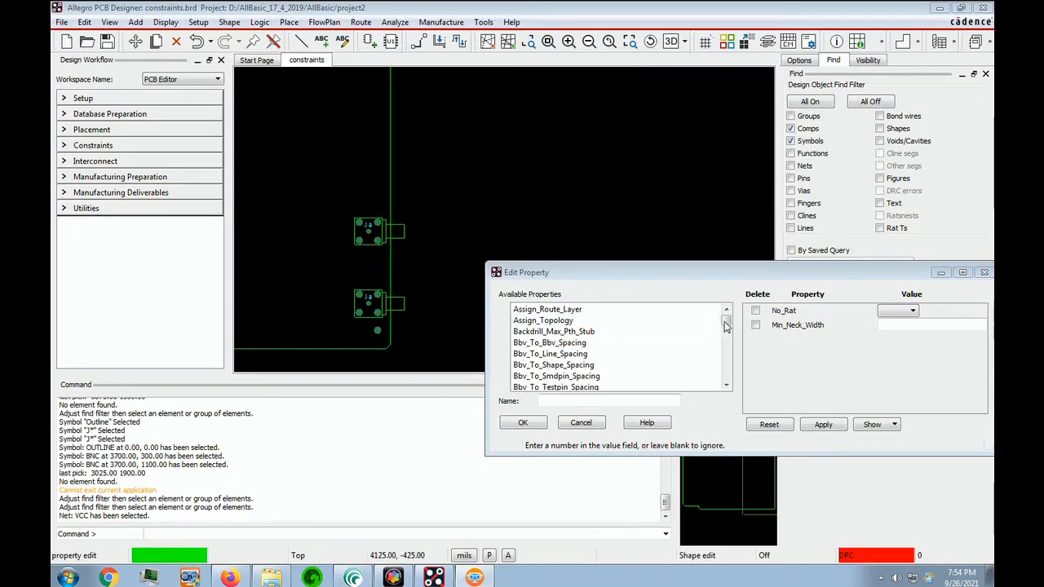
Add the Min_Line_Width property to the VCC net with a value of 15, apply it and close the property report.
drag(723, 326, 726, 341)
click(547, 365)
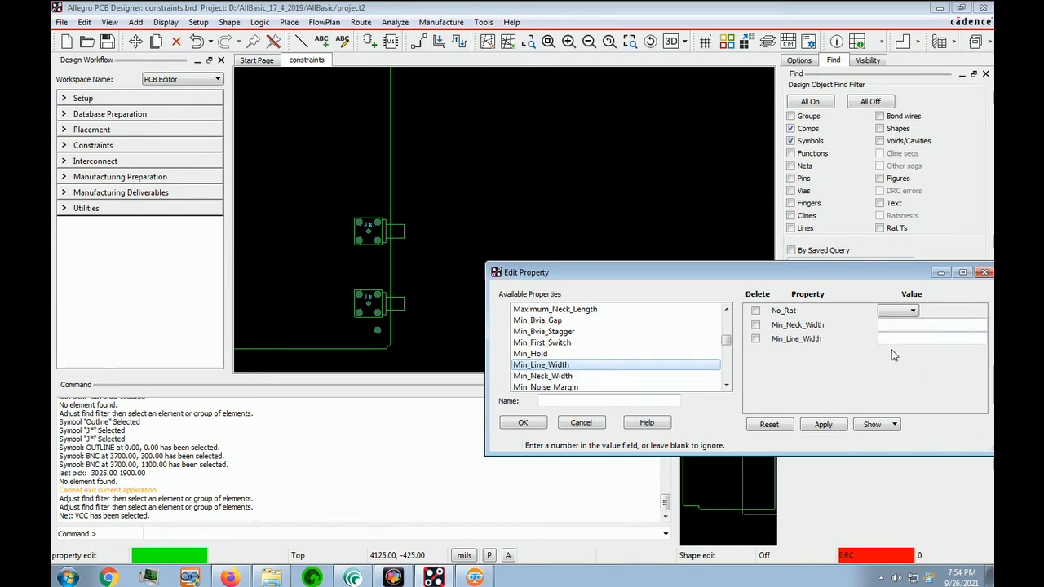
click(908, 339)
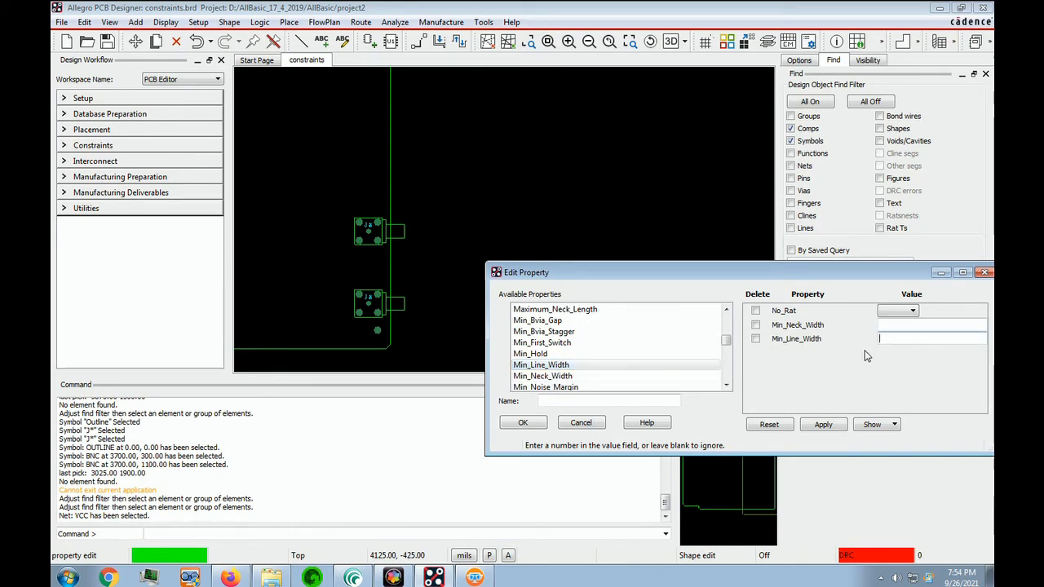
text(15)
click(824, 423)
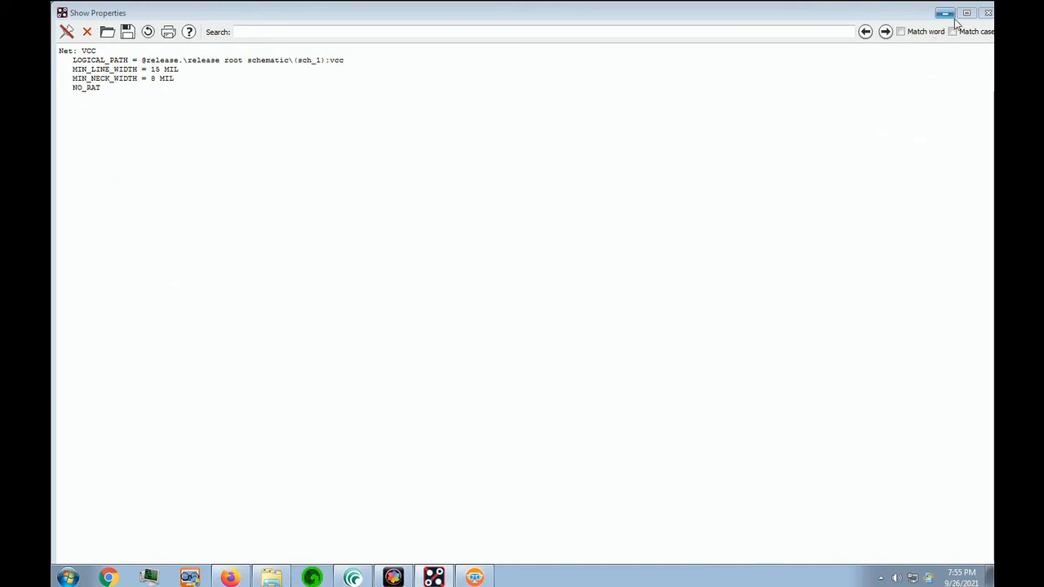
click(986, 15)
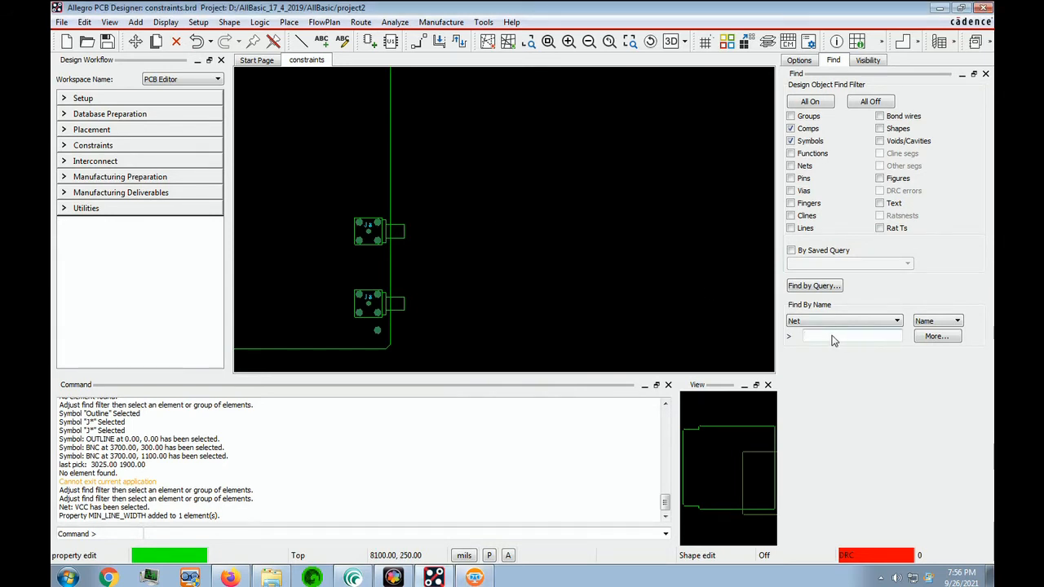
Select the GND net by name for property editing and dismiss its property report.
text(d)
key(Return)
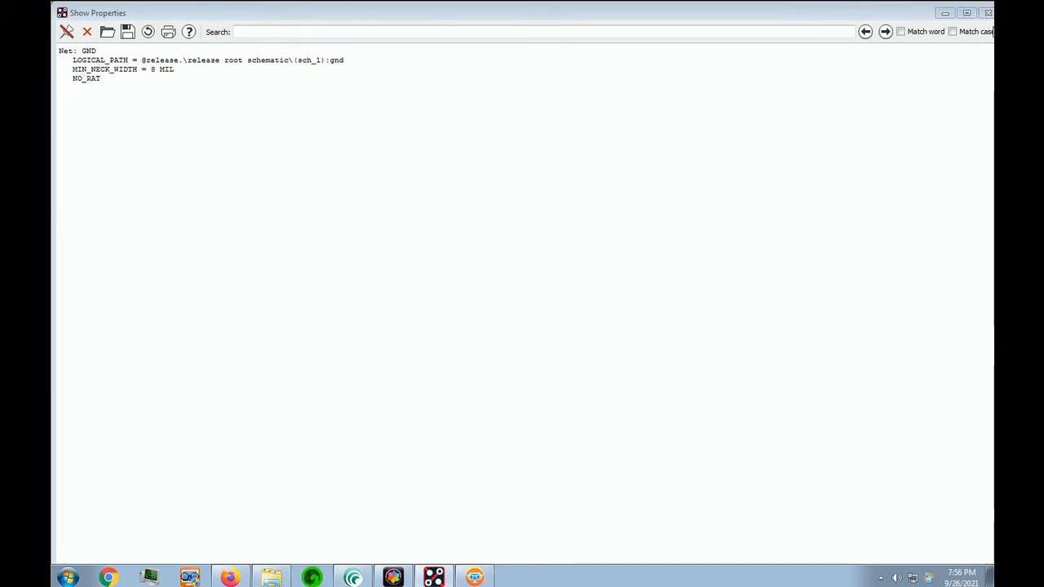
click(987, 12)
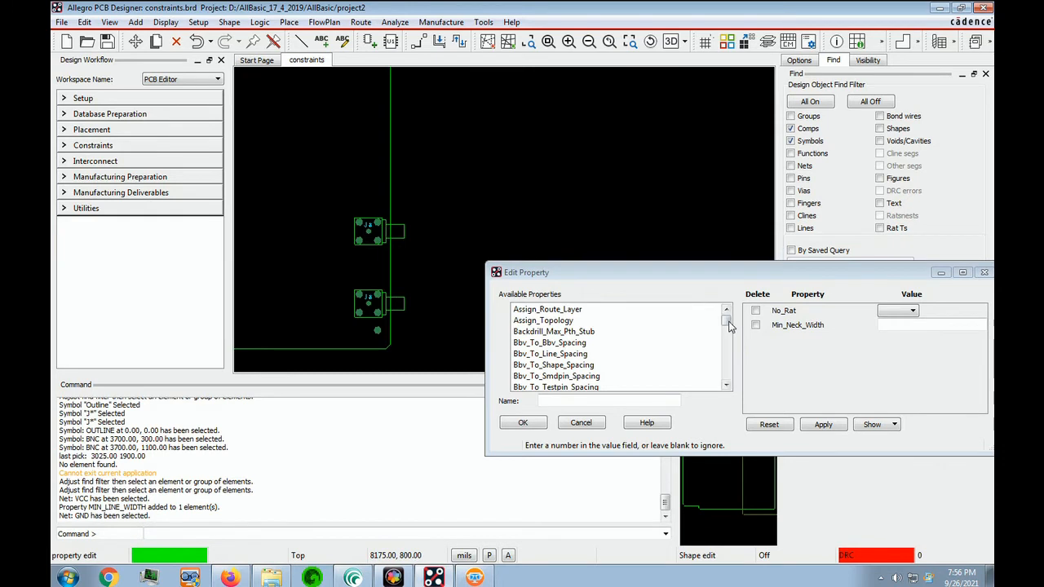
Add the Min_Line_Width property to the GND net with a value of 15, apply it and finish property editing.
drag(728, 324, 738, 345)
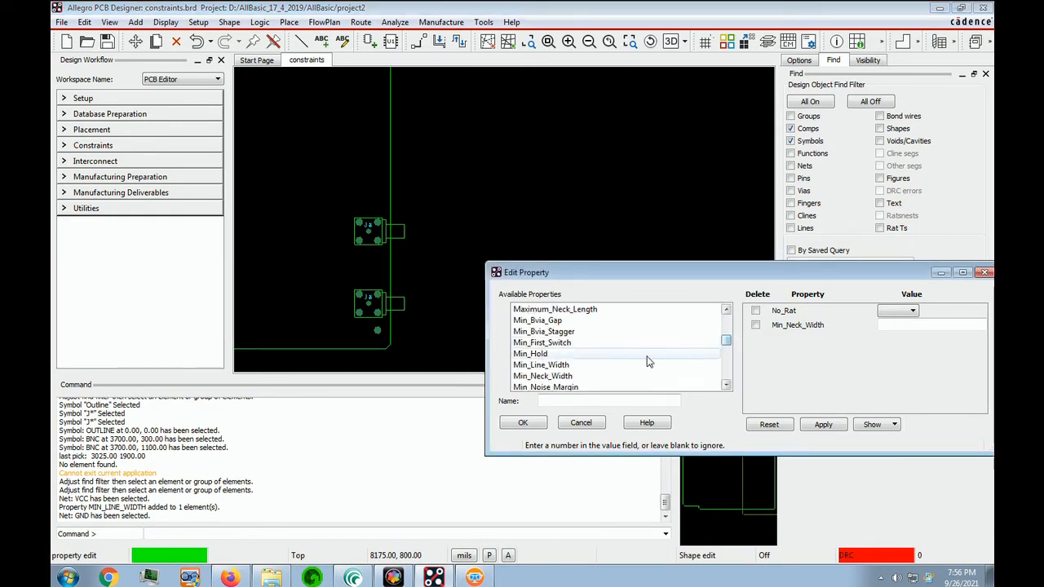
click(591, 366)
click(924, 339)
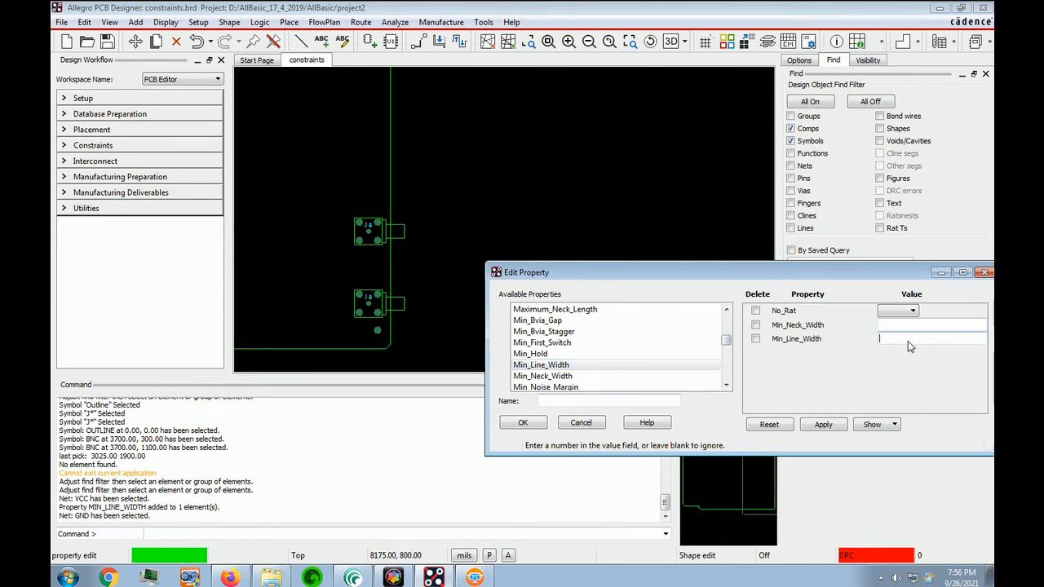
text(15)
click(819, 427)
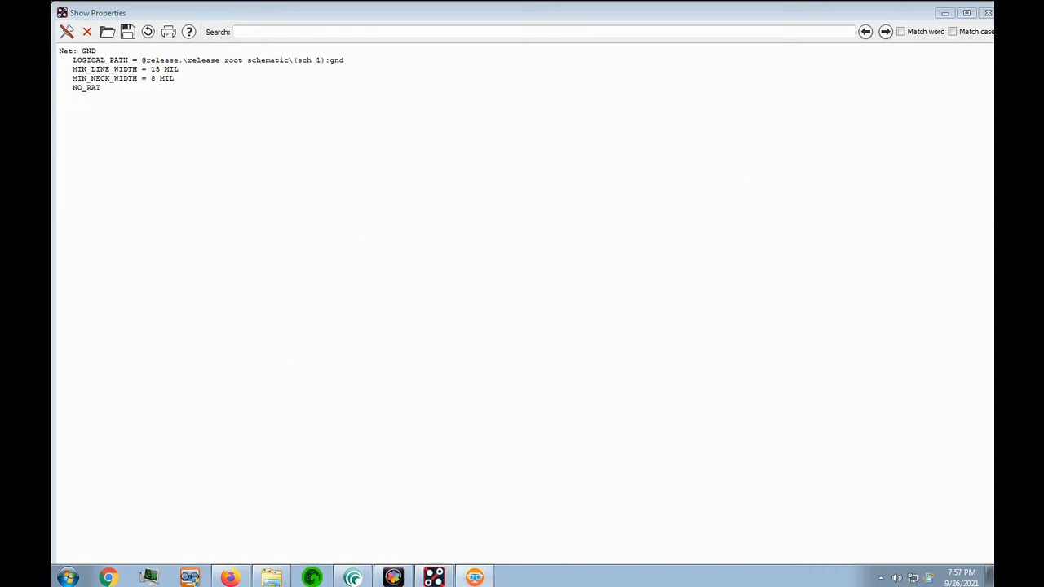
click(986, 14)
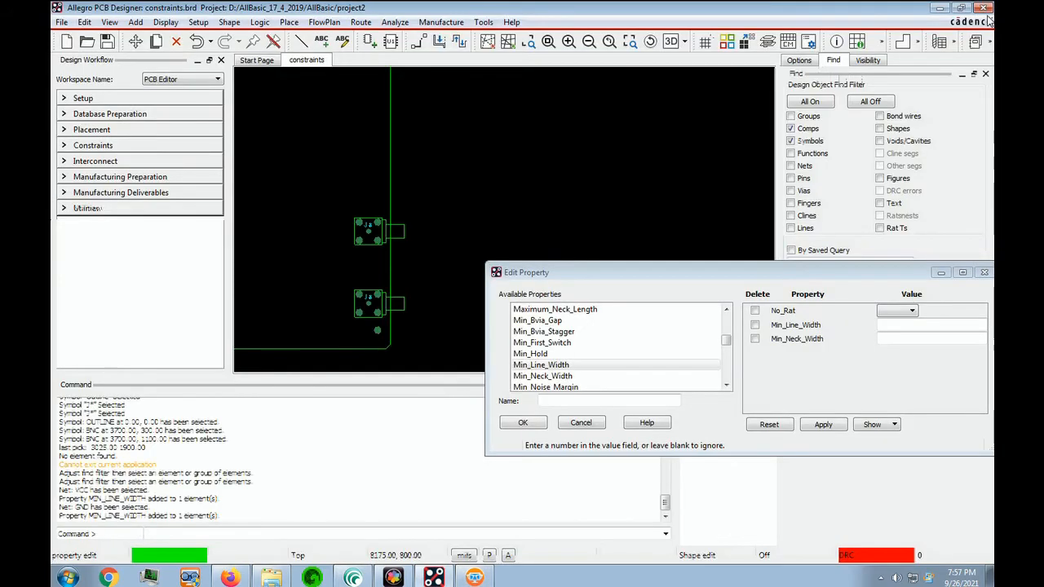
click(311, 300)
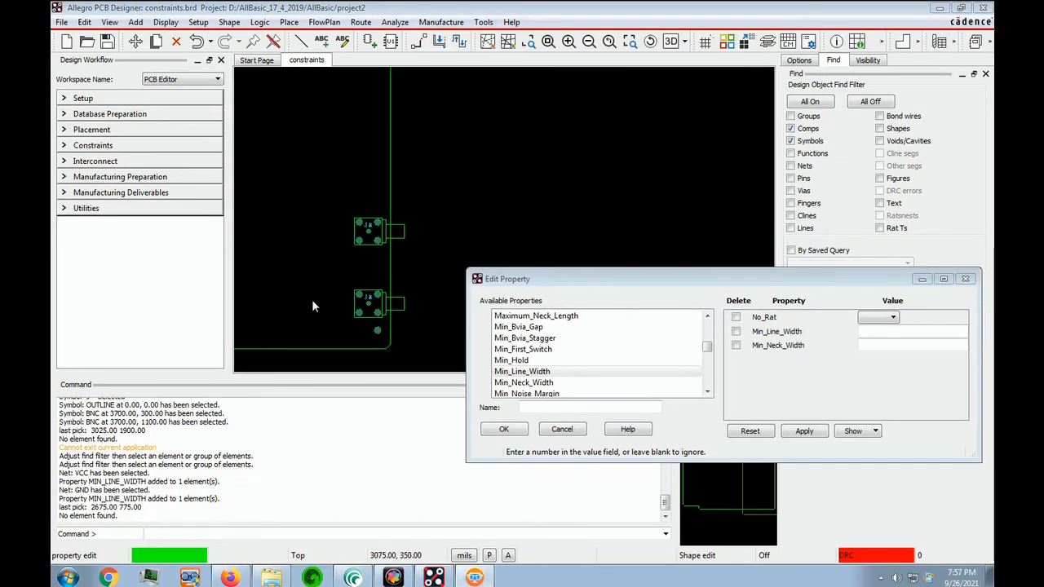
right_click(312, 300)
click(344, 310)
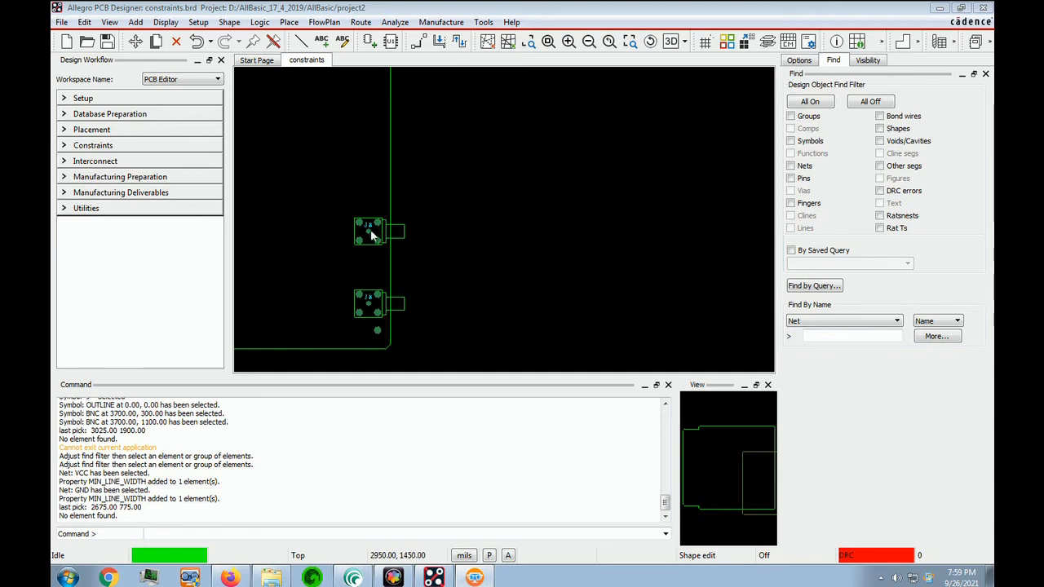
Select all nets for property editing and review the minimum line and neck widths in the property report.
click(86, 23)
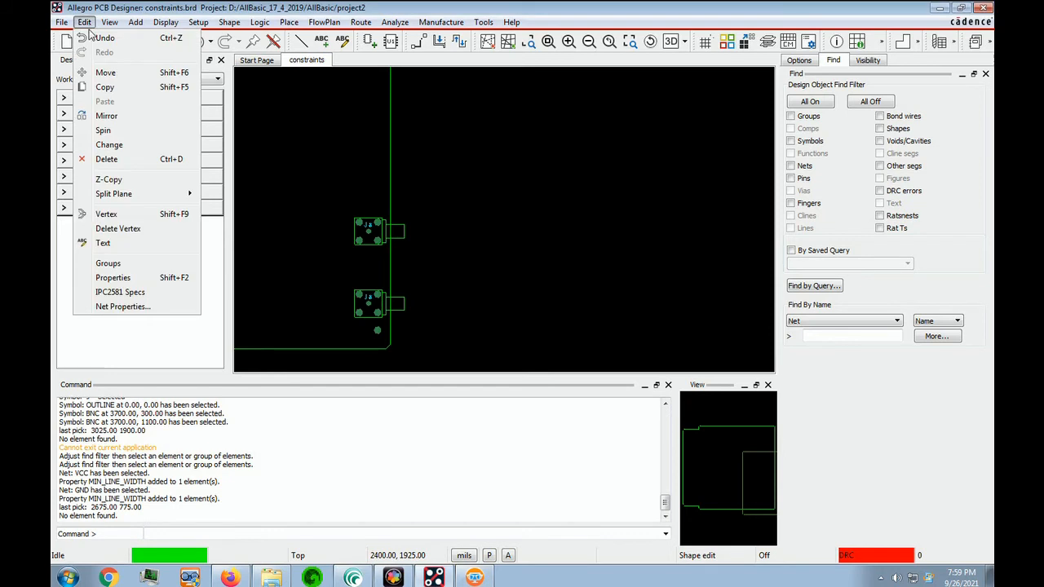
click(110, 278)
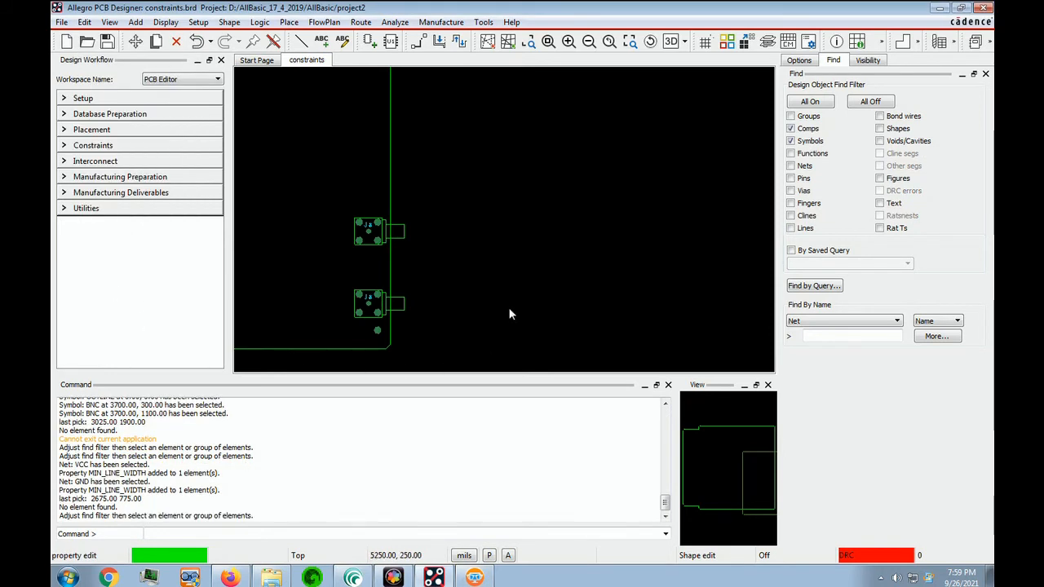
click(375, 228)
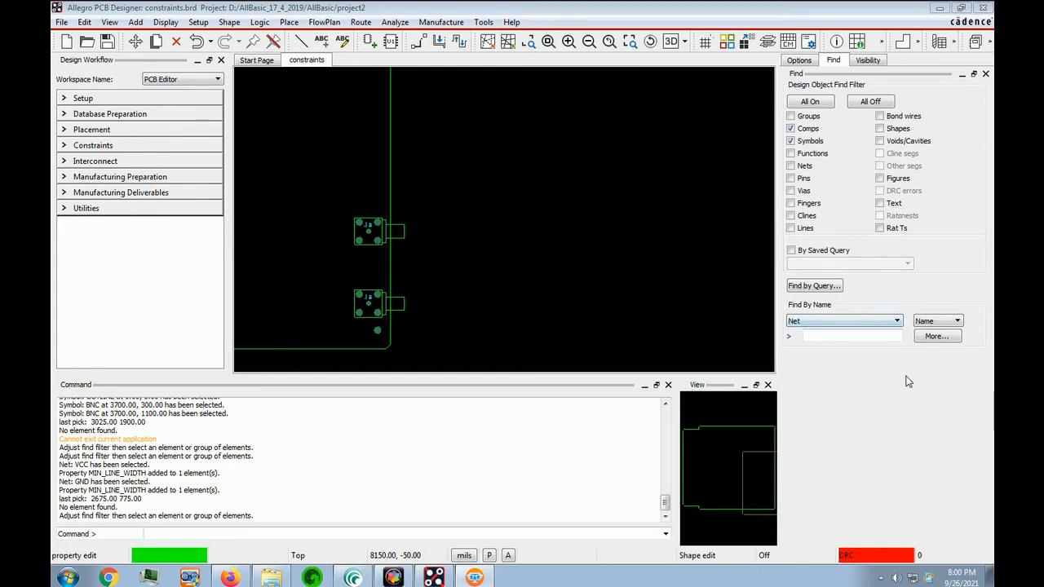
click(832, 342)
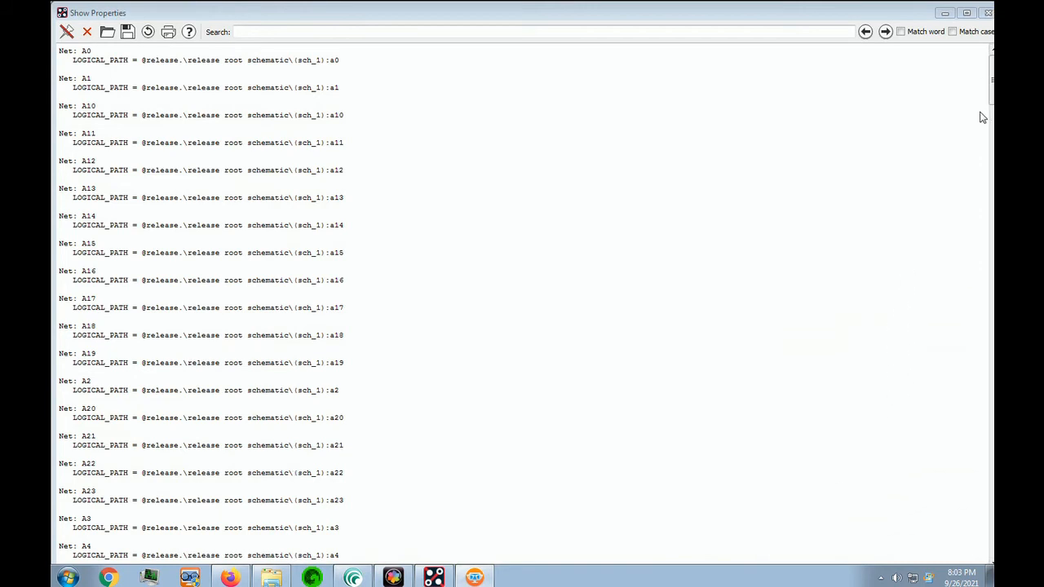
scroll(192, 480, down, 10)
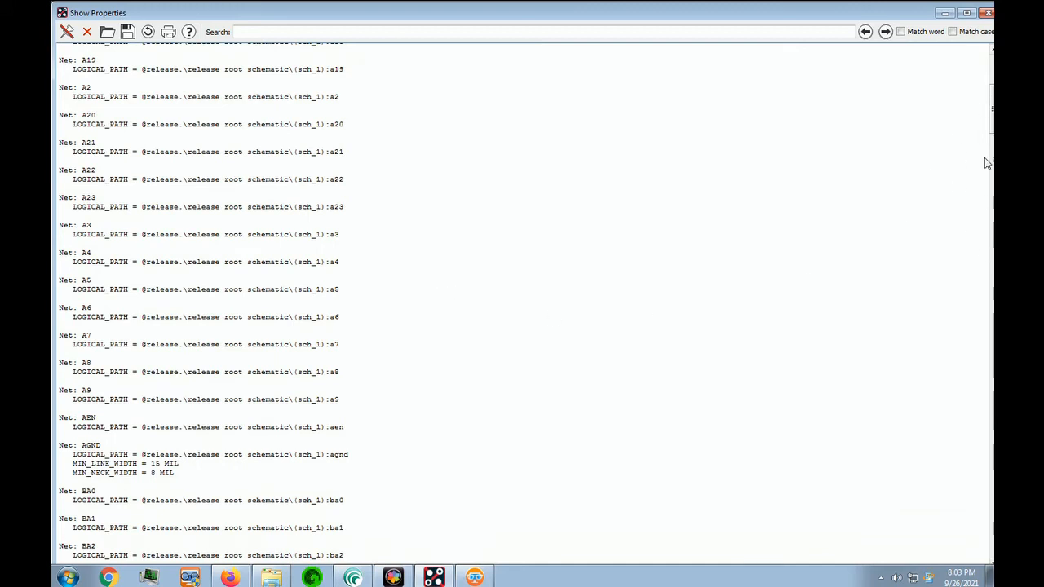
drag(984, 117, 991, 257)
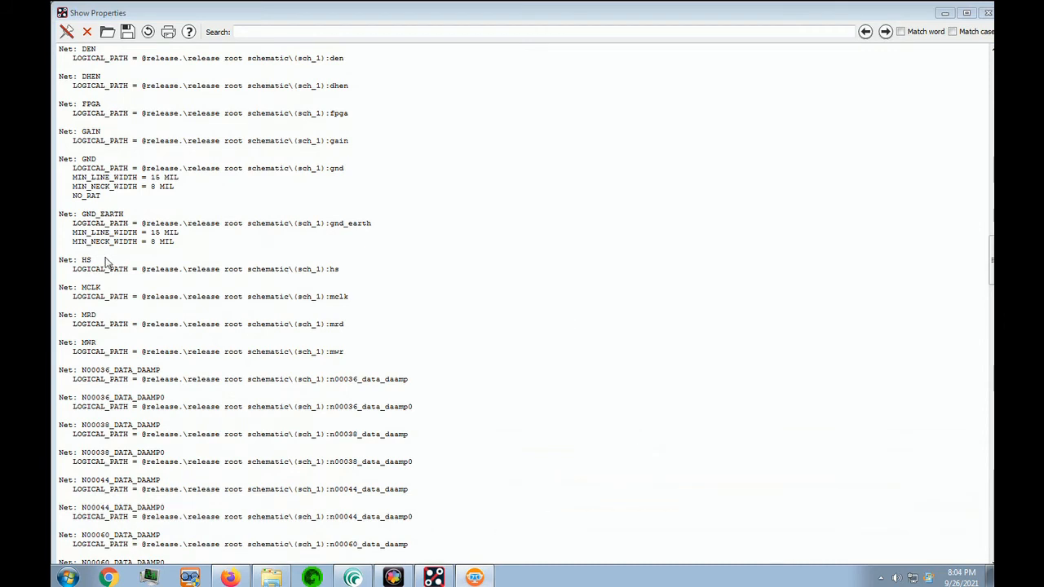
Save the net property report as netprops in the project2 folder and close the report.
click(127, 33)
text(netprops)
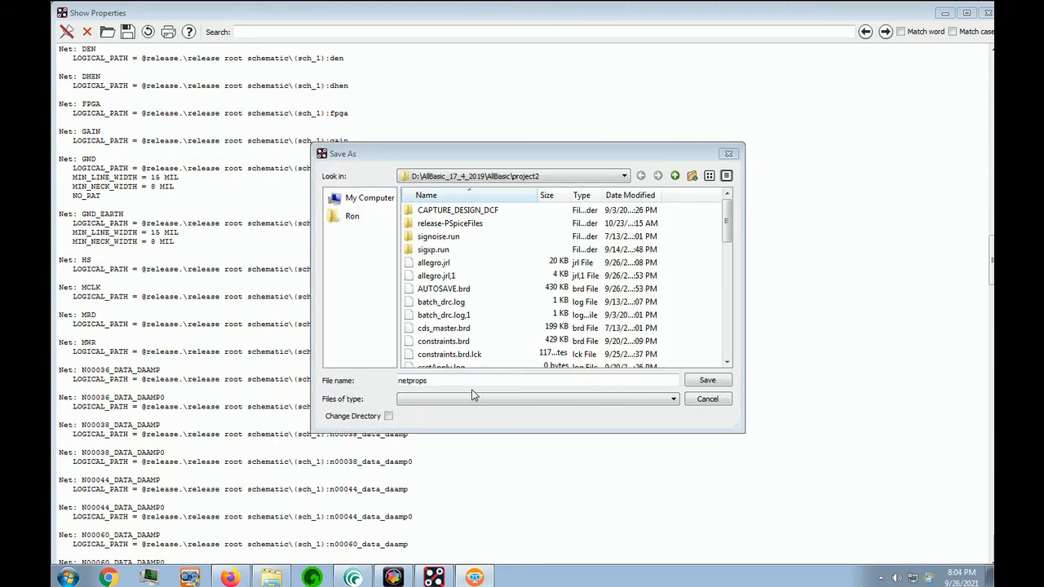
click(707, 384)
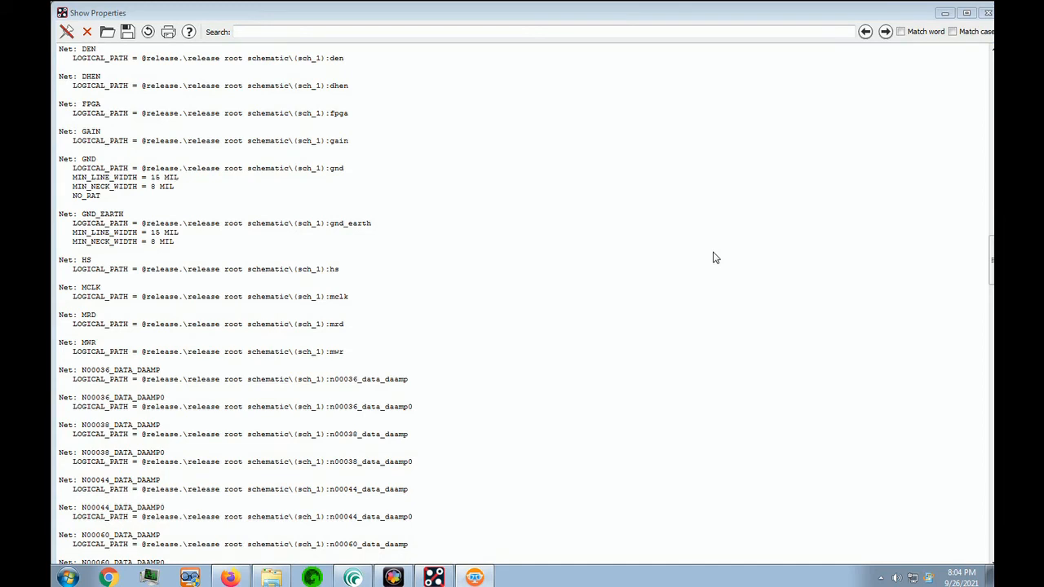
click(988, 12)
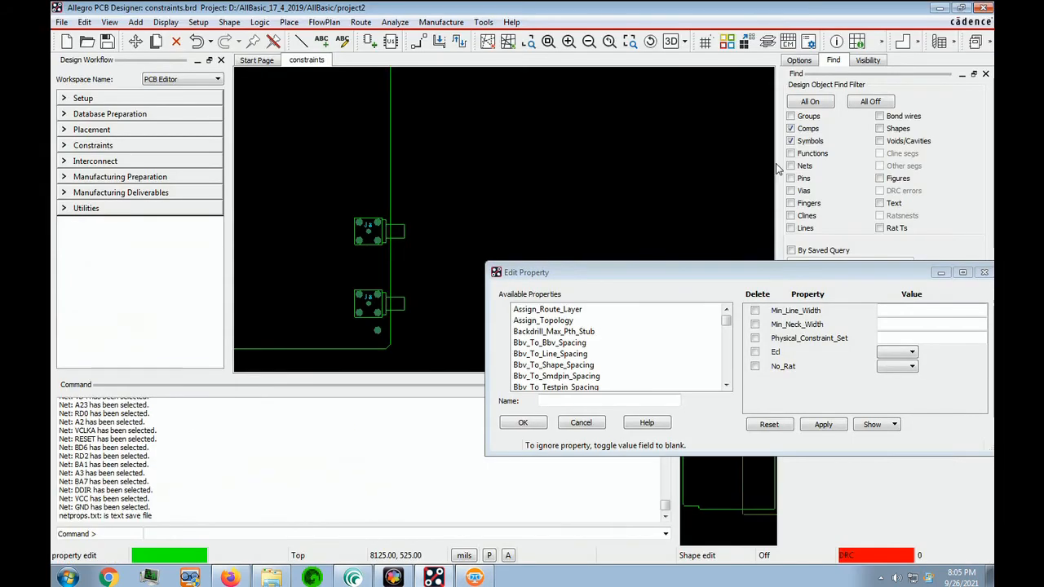
Finish editing the net properties and close the property editor.
drag(709, 272, 673, 291)
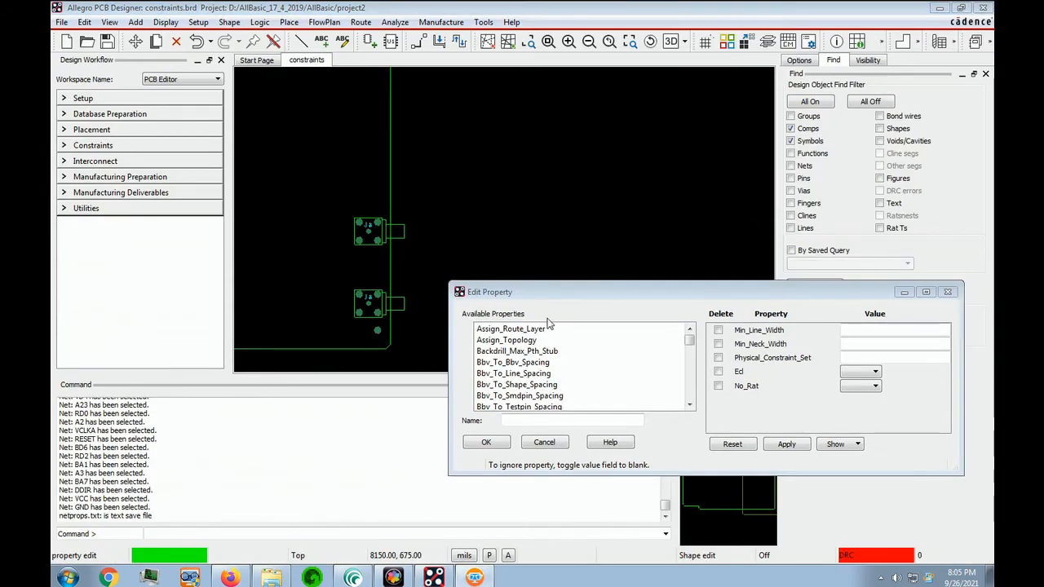
click(486, 442)
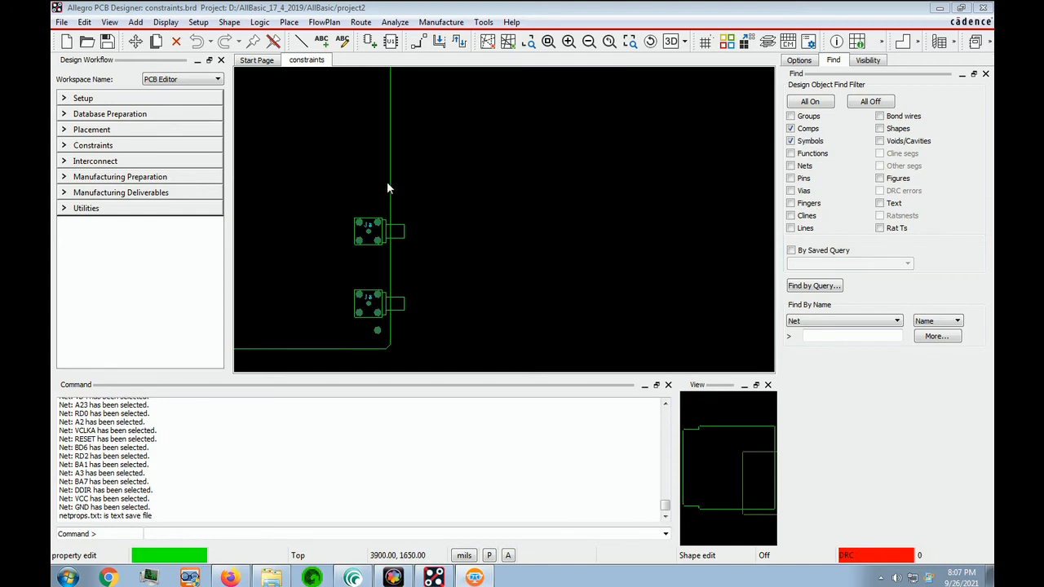
Show the values of the Room property sorted by element, review the component room assignments and close the property display.
click(165, 22)
mouse_move(213, 350)
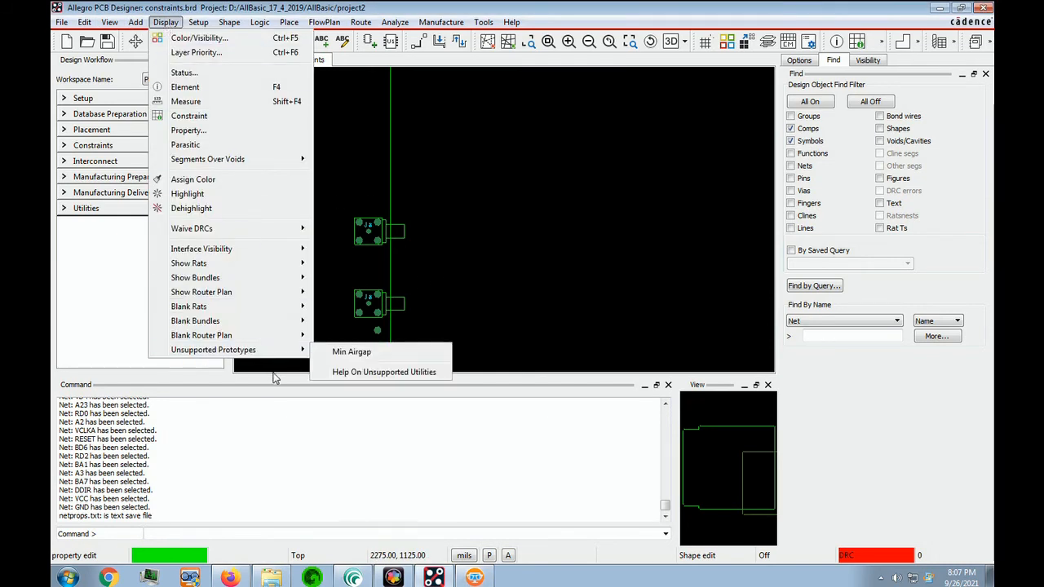
click(190, 131)
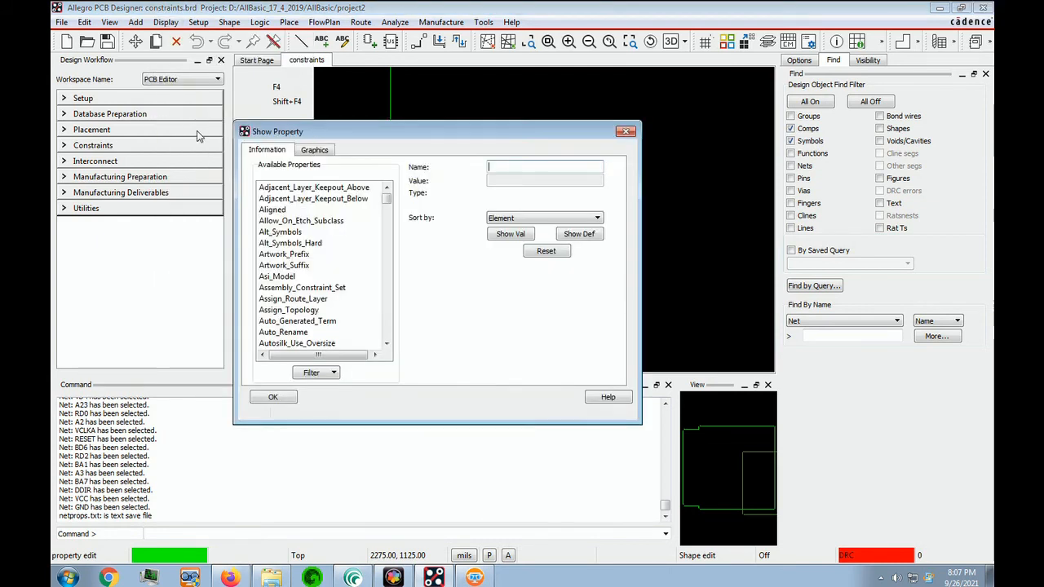
click(720, 247)
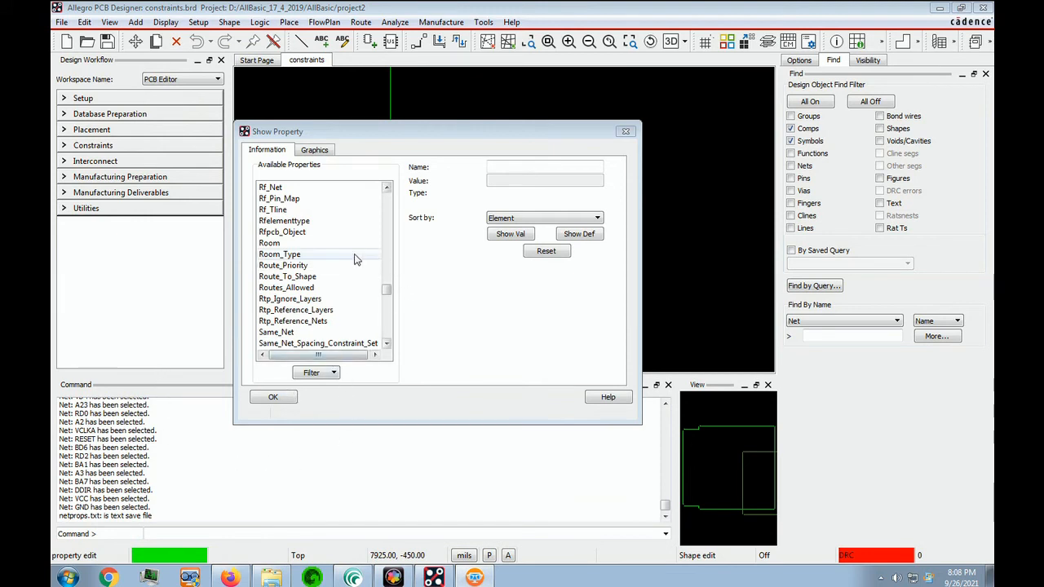
click(262, 245)
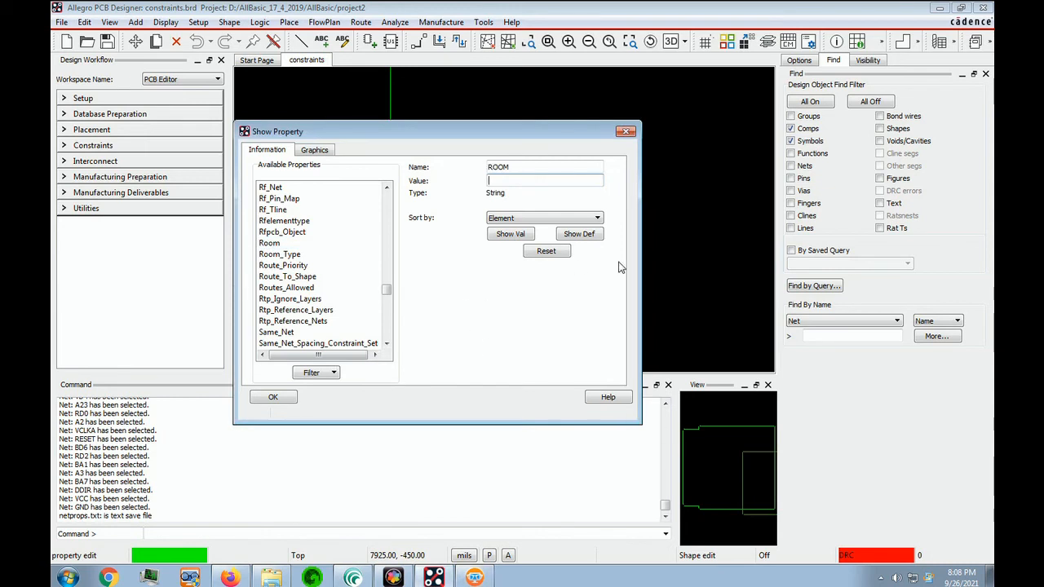
click(510, 235)
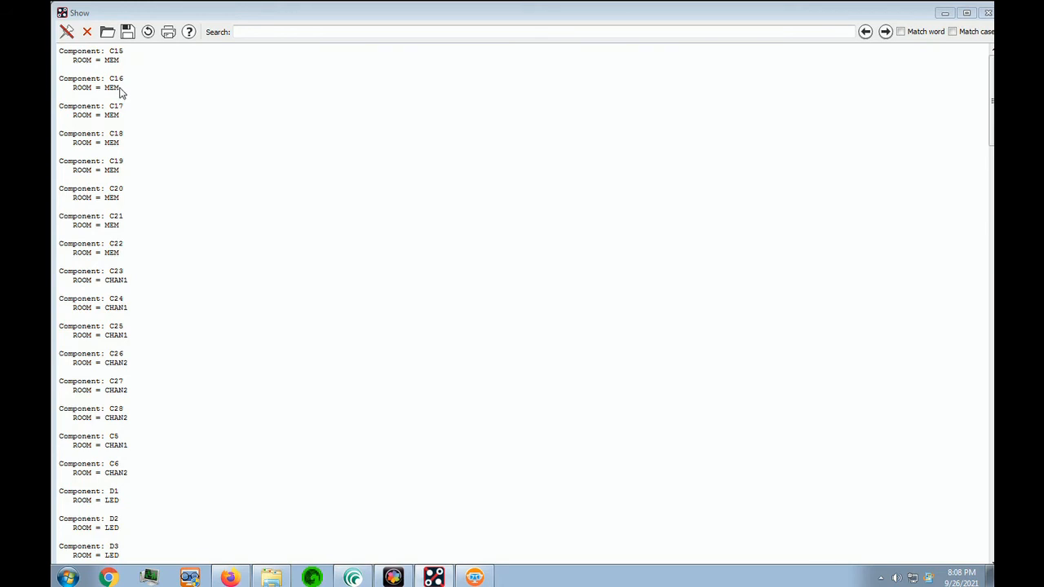
scroll(176, 499, down, 1)
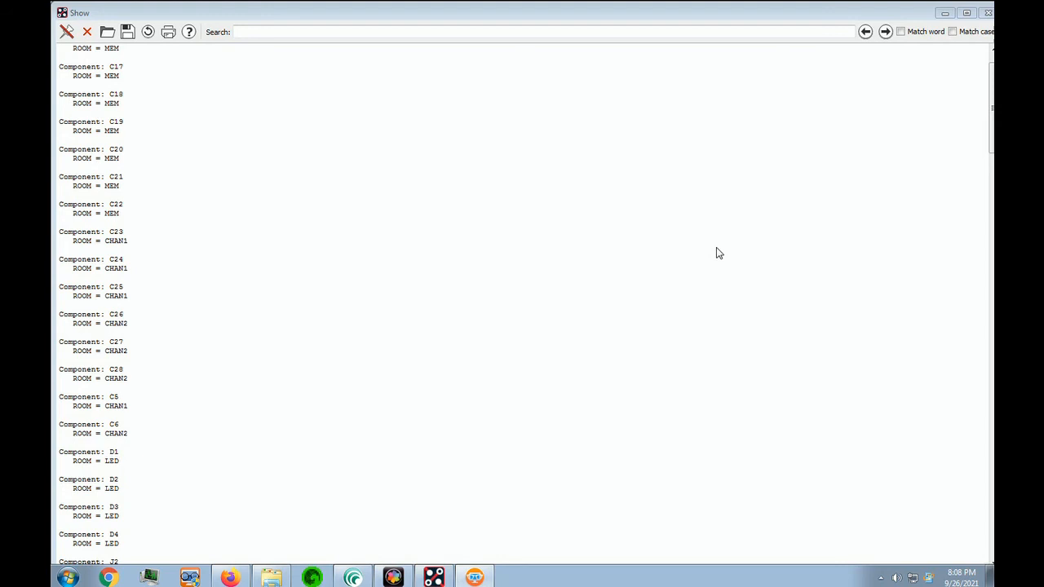
click(986, 15)
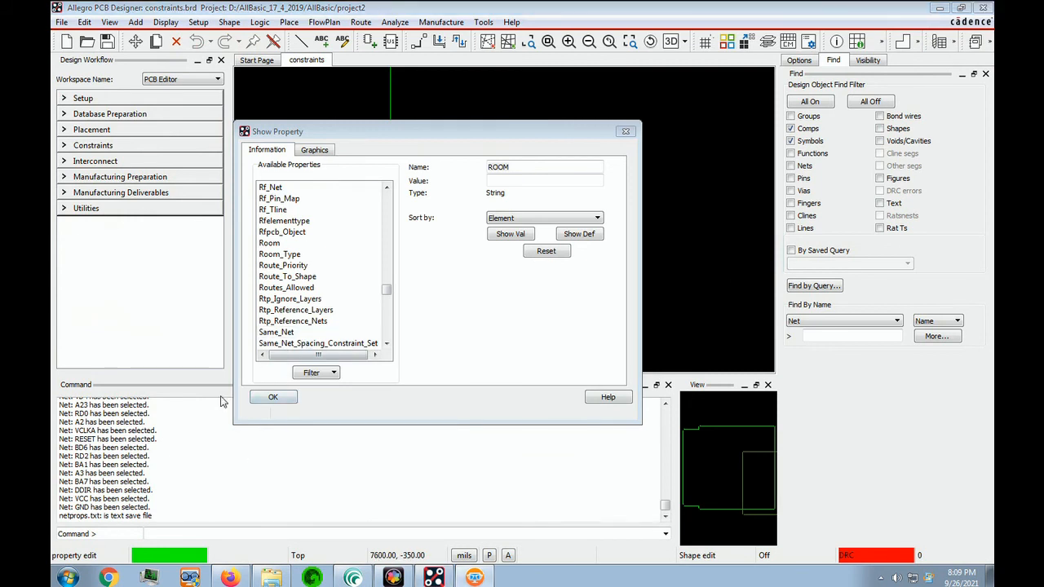
click(273, 398)
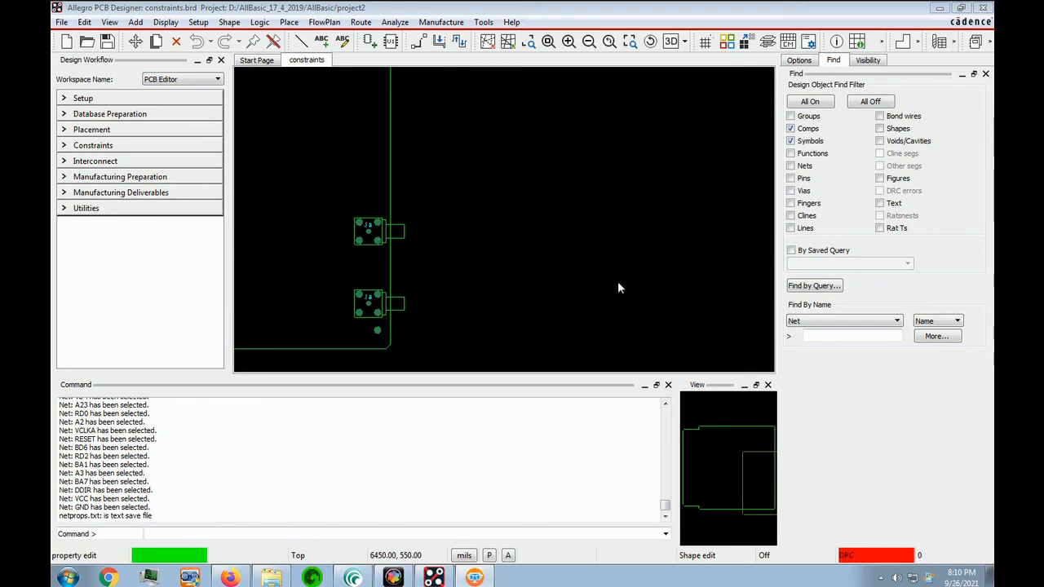
Select component J1 by name for property editing and dismiss its property report.
click(84, 22)
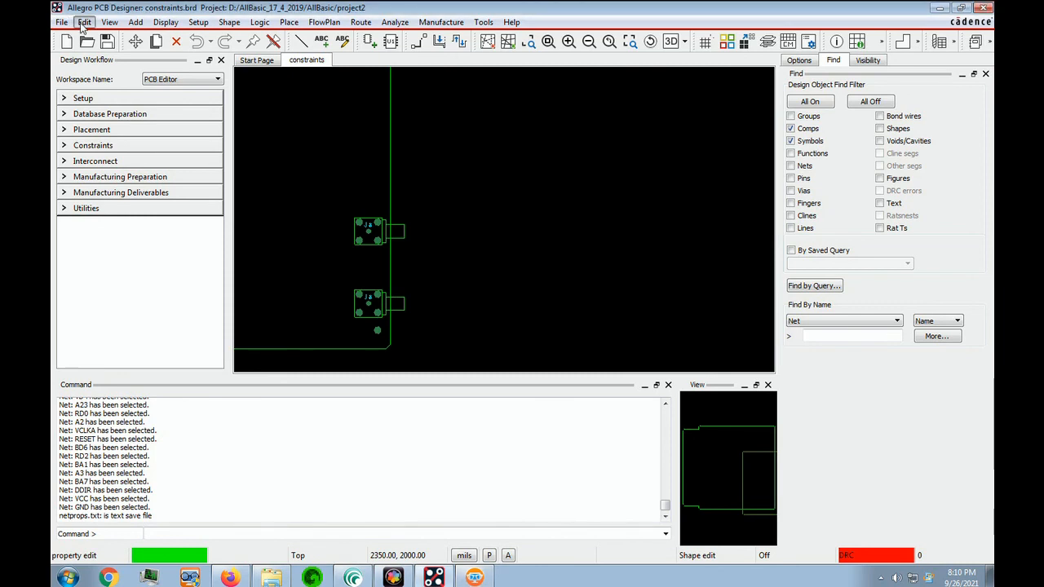
click(114, 277)
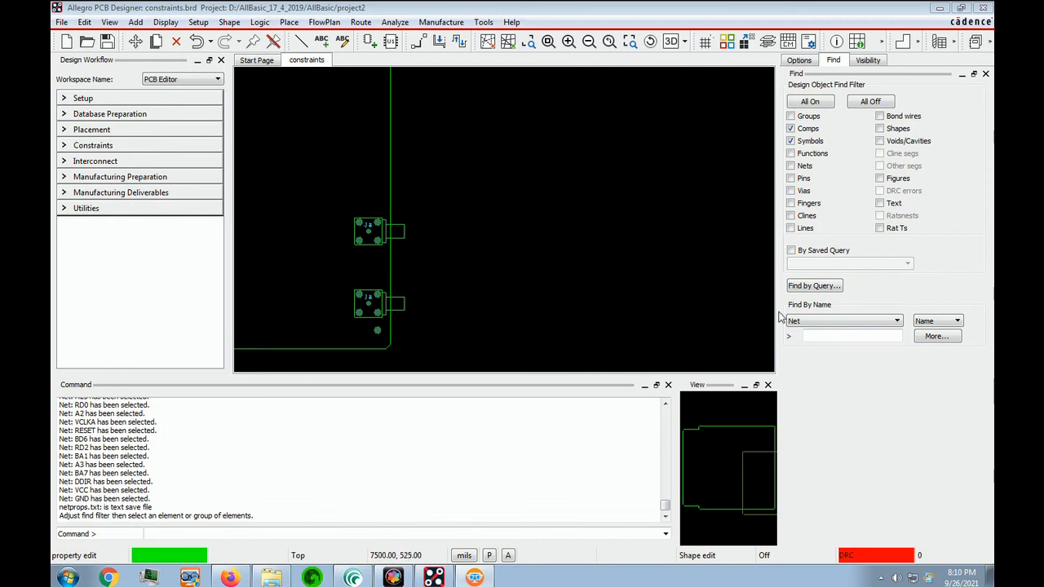
click(897, 320)
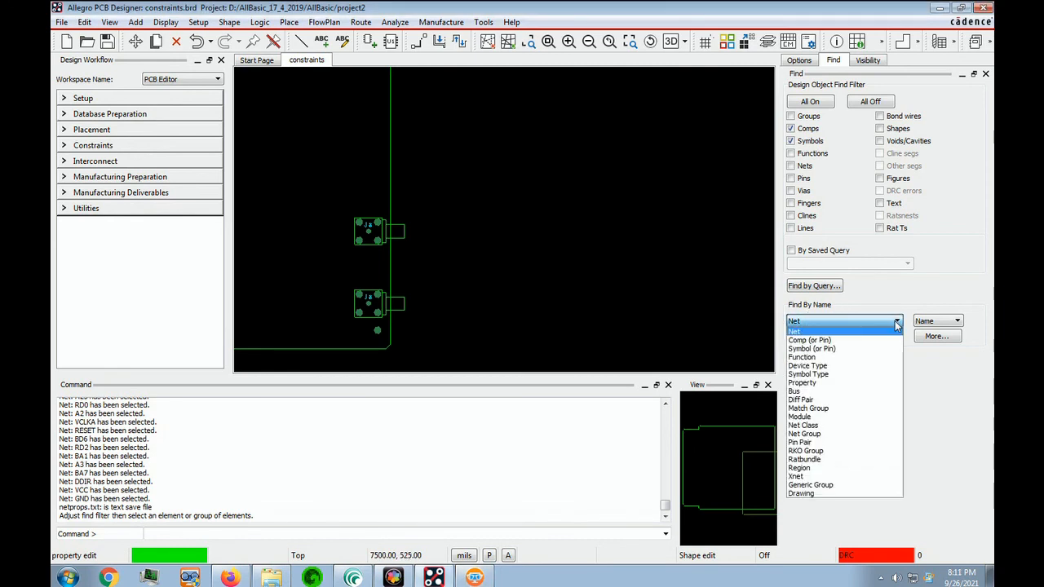
click(805, 340)
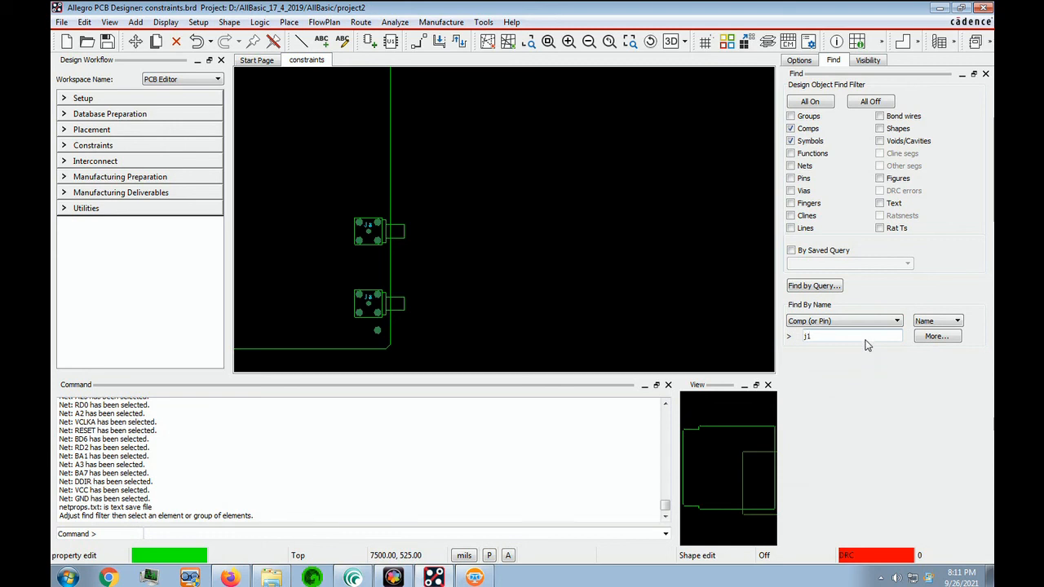
key(Return)
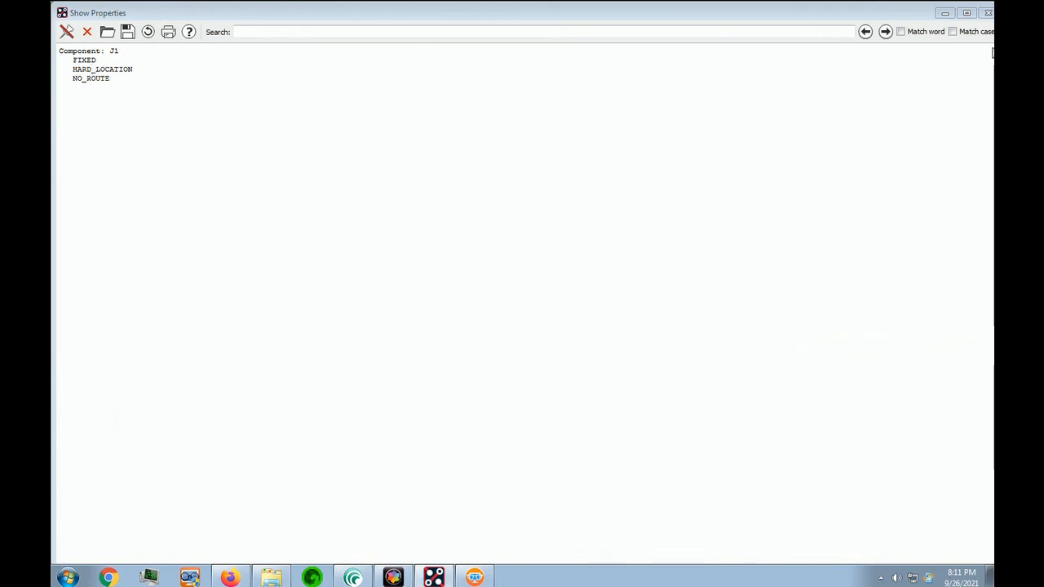
click(987, 13)
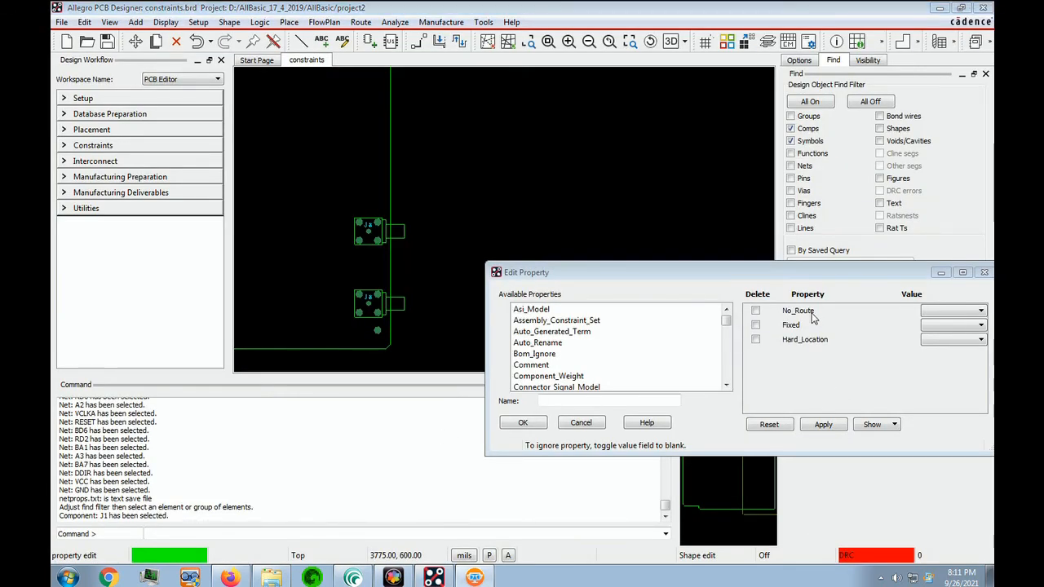
Delete the No_Route property from component J1, apply the change and finish property editing.
click(755, 311)
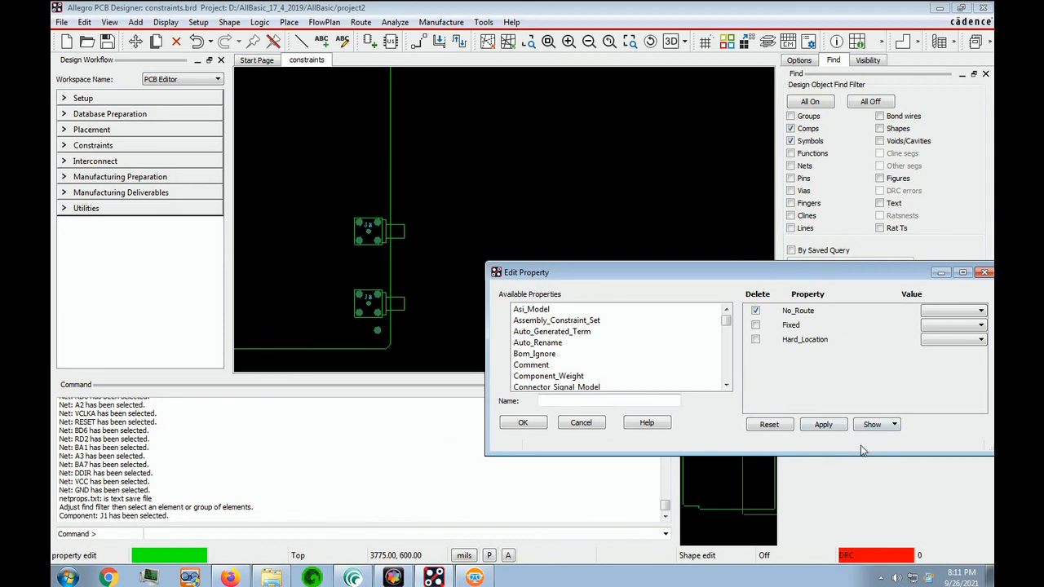
click(828, 428)
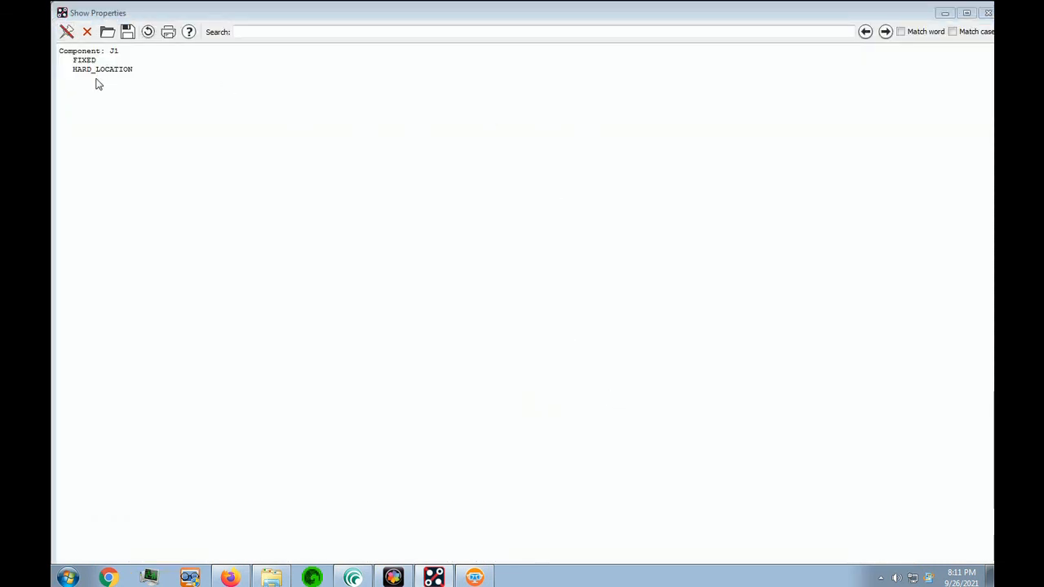
click(987, 14)
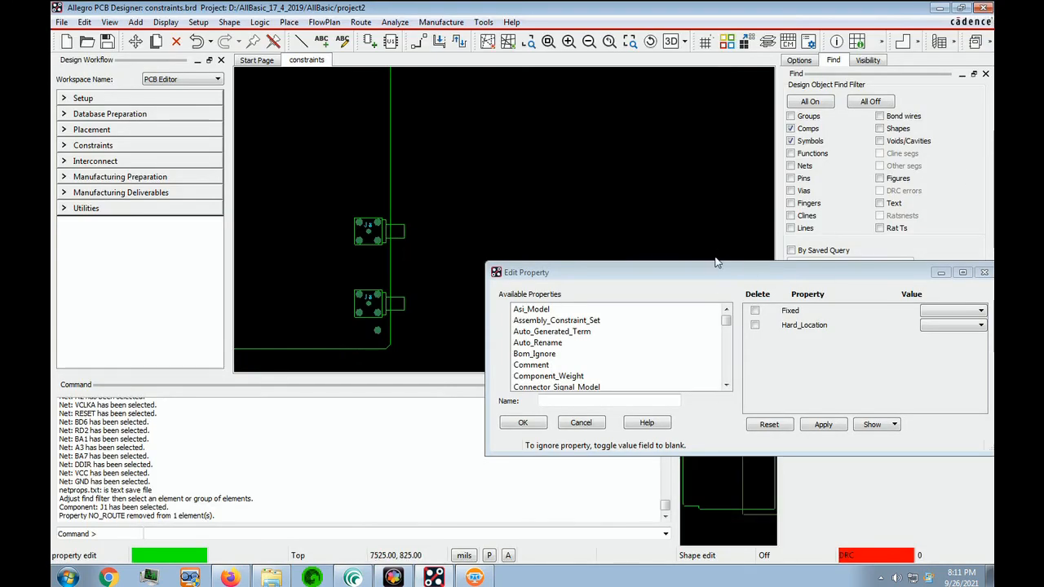
drag(811, 275, 779, 98)
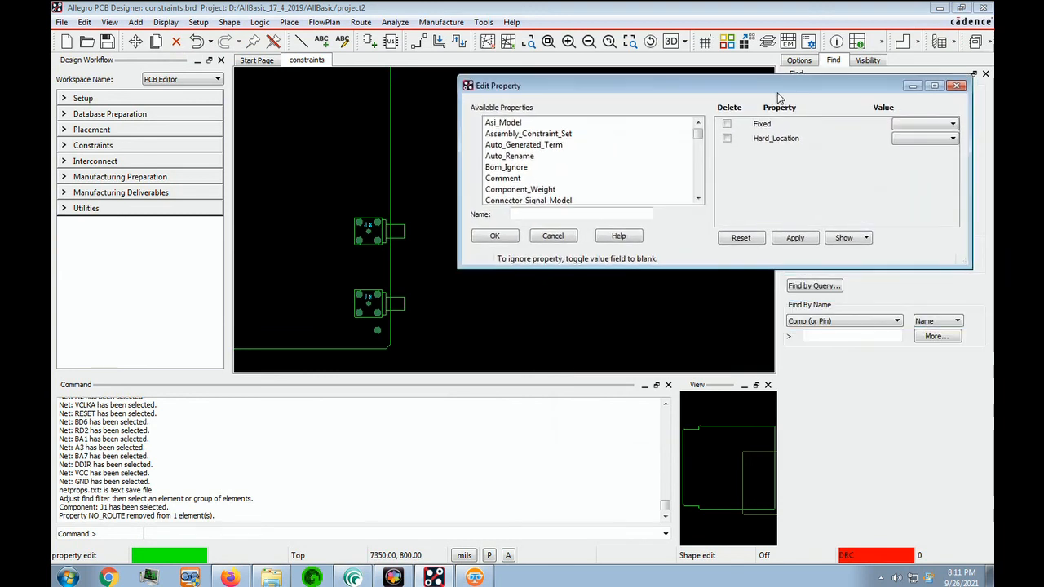
click(493, 237)
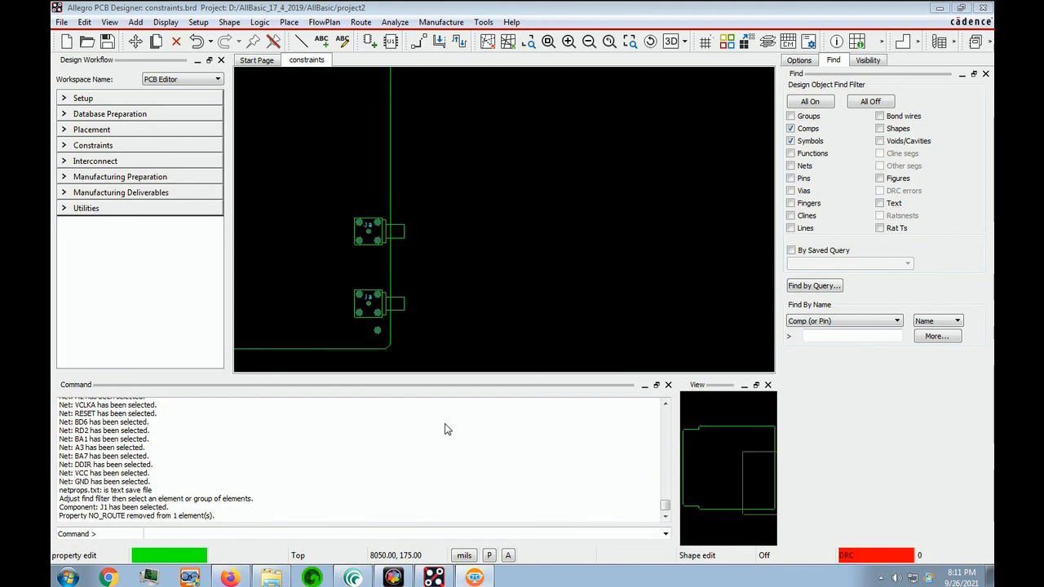
Save the board to constraints.brd and exit the board editor.
click(61, 22)
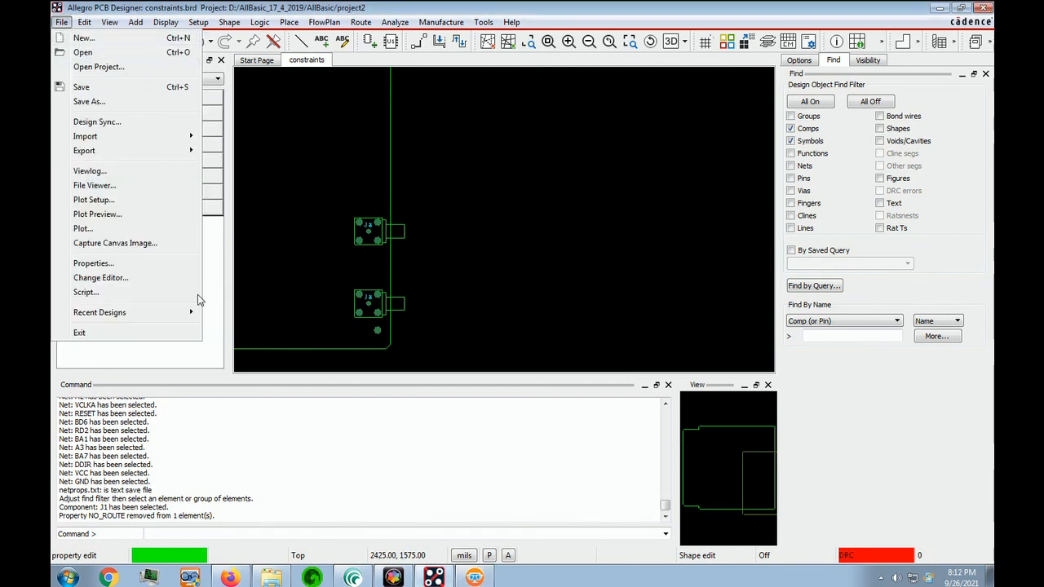
click(88, 88)
click(600, 310)
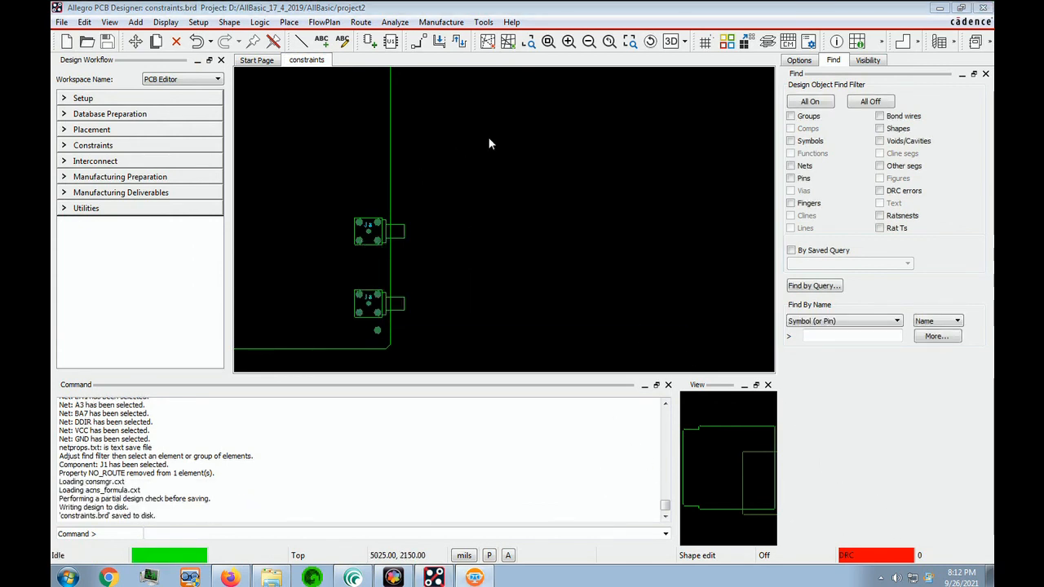
click(61, 22)
click(69, 333)
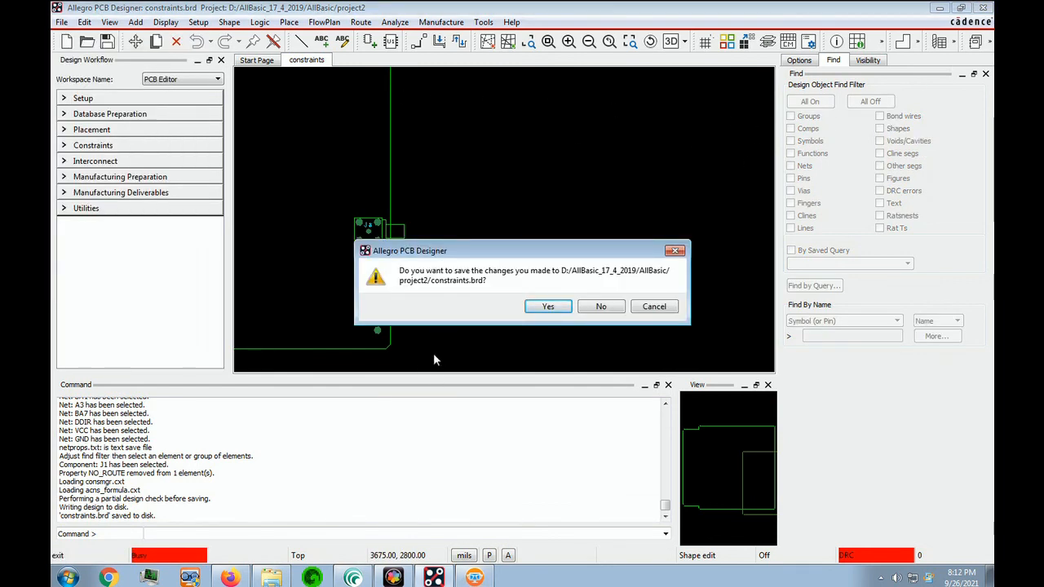